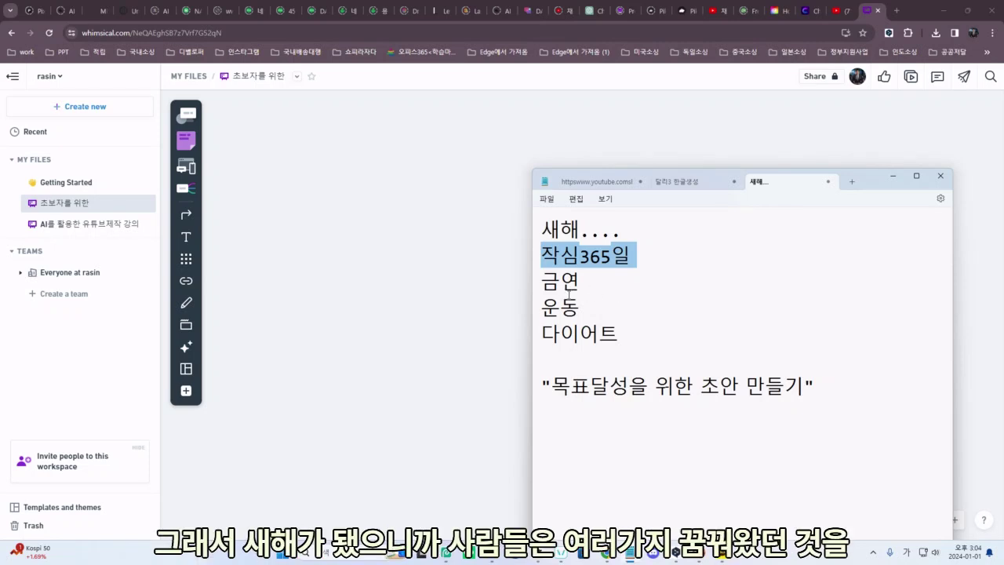
Add a blank line below "작심365일" in the note and highlight the resolutions 금연, 운동 and 다이어트 one at a time
{"action": "left_click", "coordinate": [641, 257]}
{"action": "key", "text": "Return"}
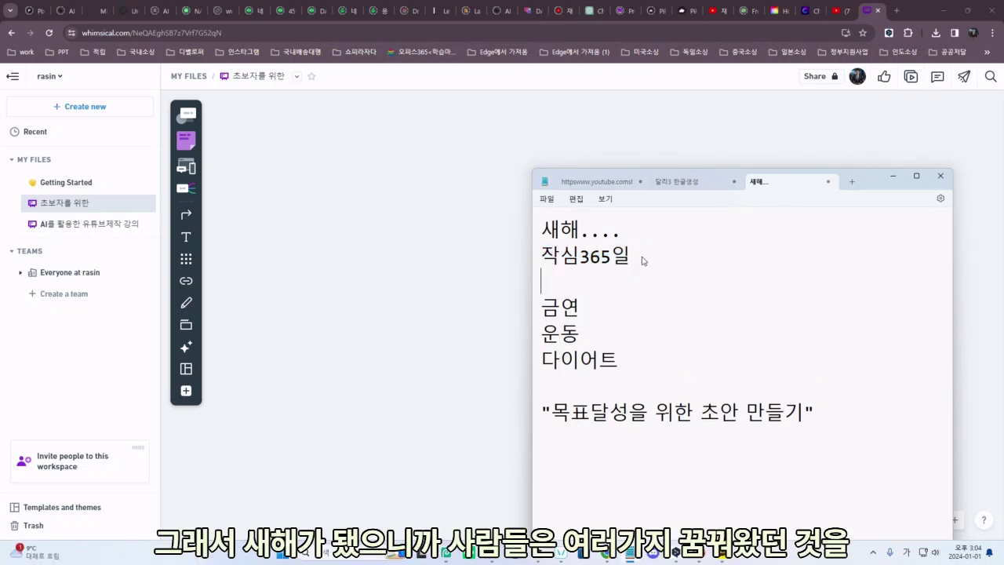
{"action": "double_click", "coordinate": [593, 306]}
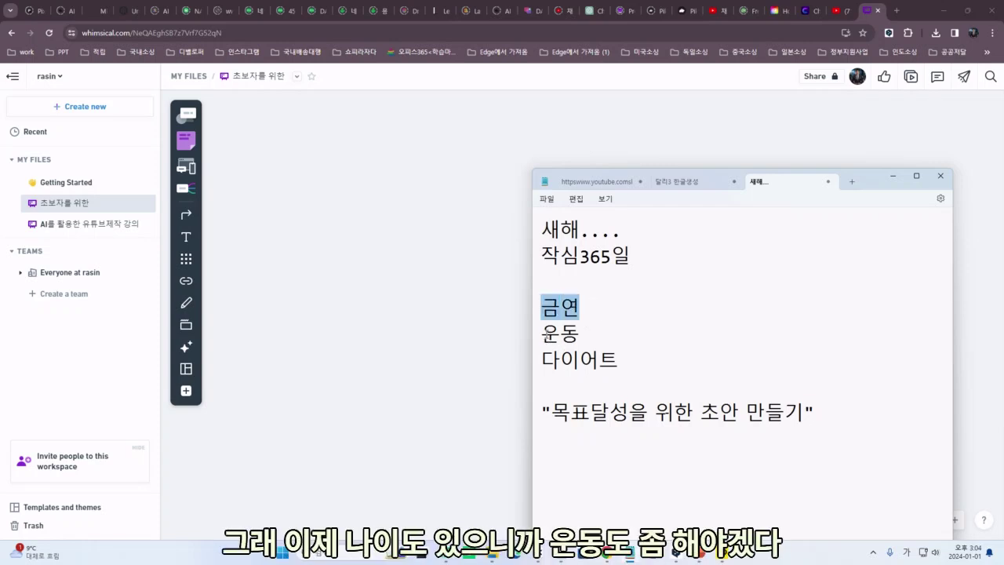
{"action": "double_click", "coordinate": [594, 334]}
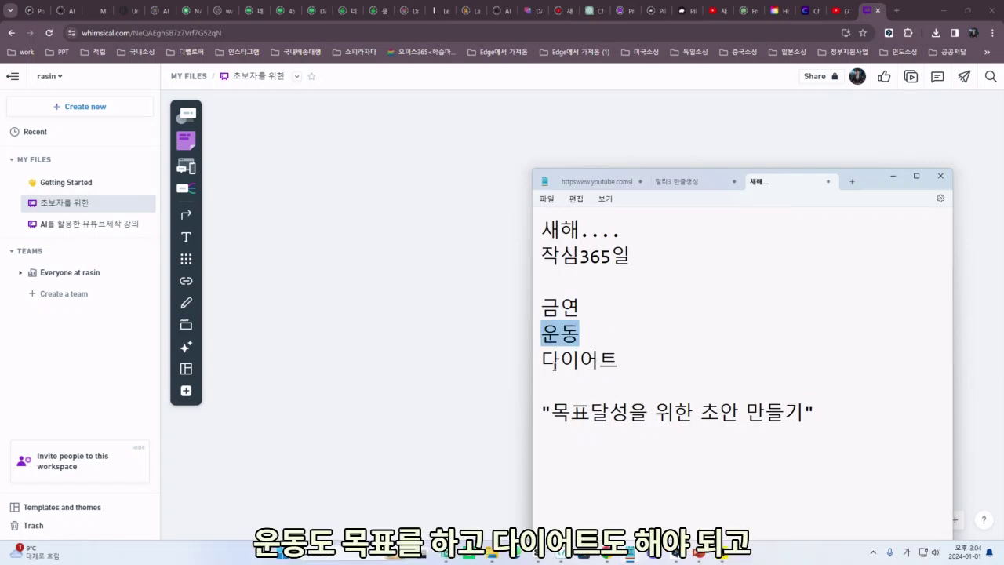
{"action": "left_click_drag", "start_coordinate": [545, 361], "coordinate": [642, 363]}
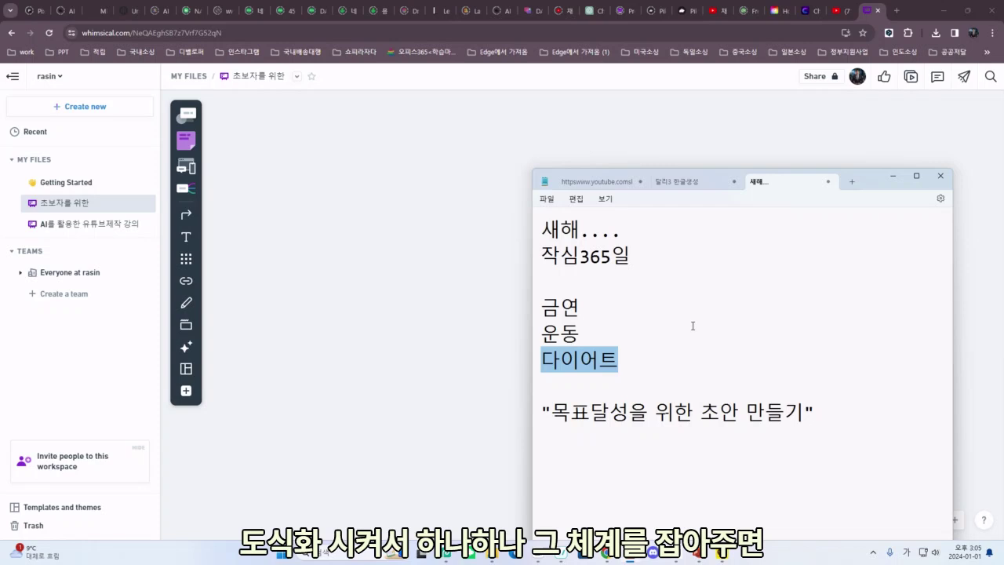
Highlight the phrase "목표달성을 위한 초안 만들기" in the note, then clear the selection
{"action": "left_click_drag", "start_coordinate": [552, 412], "coordinate": [820, 416]}
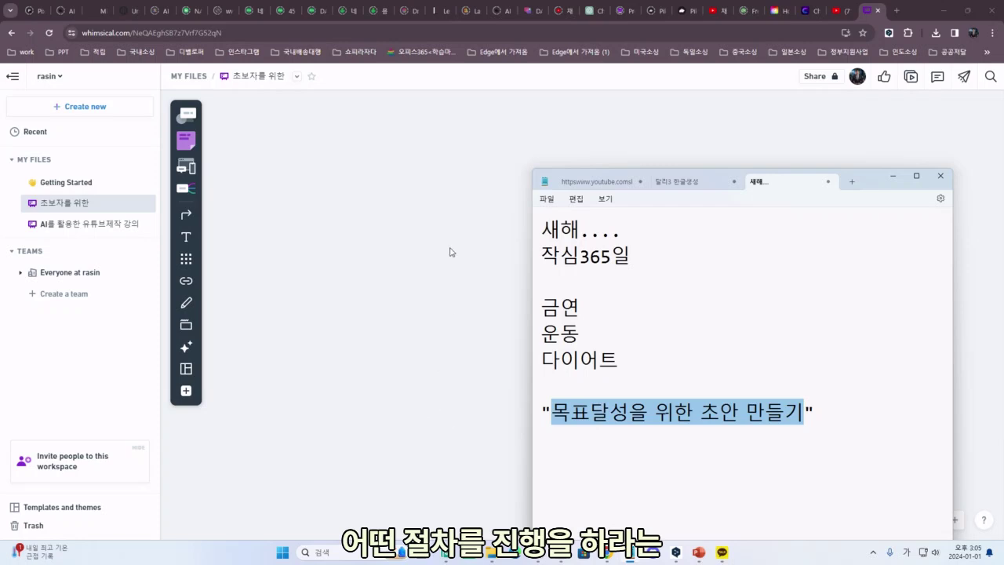
{"action": "left_click_drag", "start_coordinate": [702, 416], "coordinate": [802, 416]}
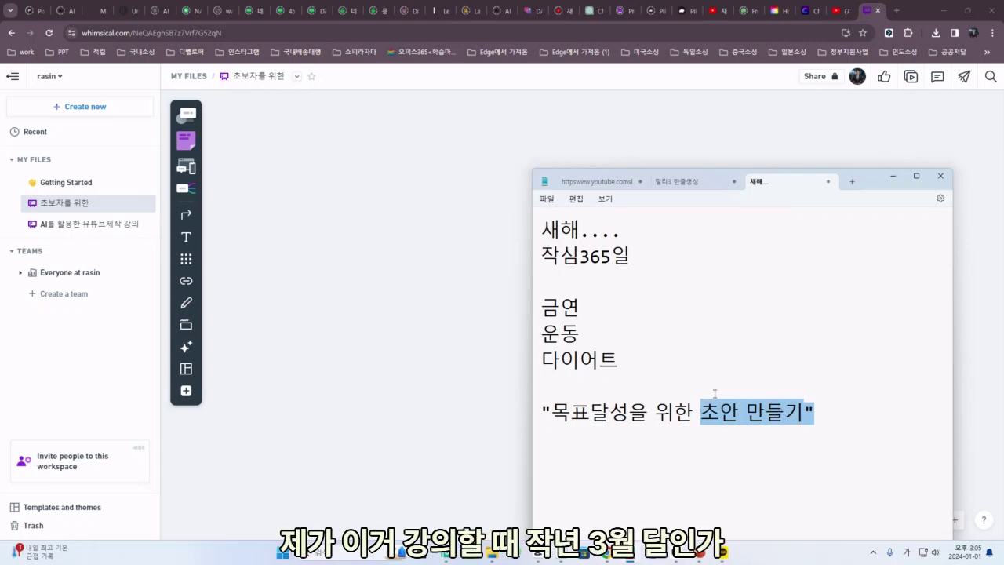
{"action": "left_click", "coordinate": [666, 317]}
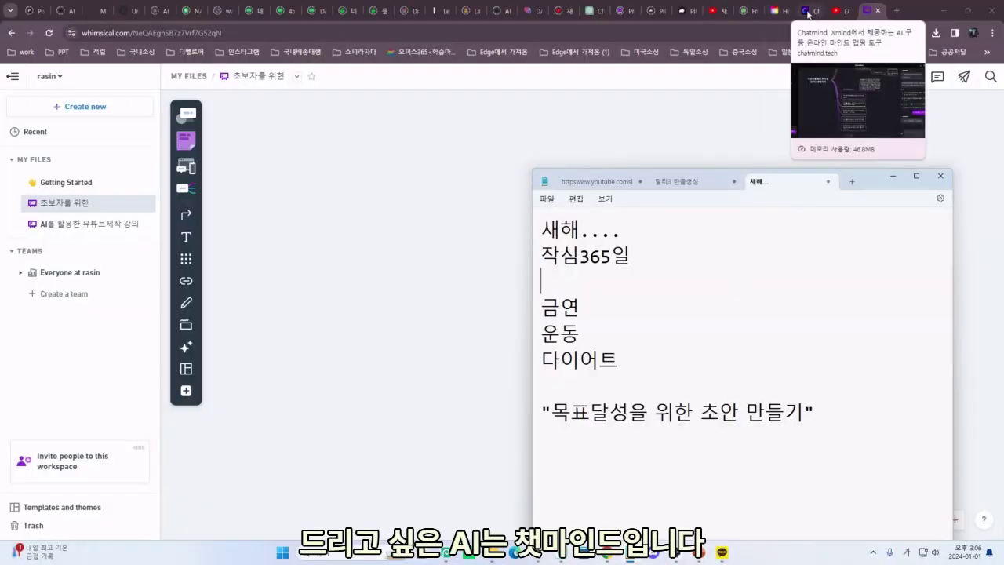
Switch to Chatmind and examine the existing mind map of the beginner PPT course curriculum, from its learning purpose down to the lower branches
{"action": "left_click", "coordinate": [811, 11]}
{"action": "scroll", "coordinate": [545, 284], "scroll_direction": "up", "scroll_amount": 10}
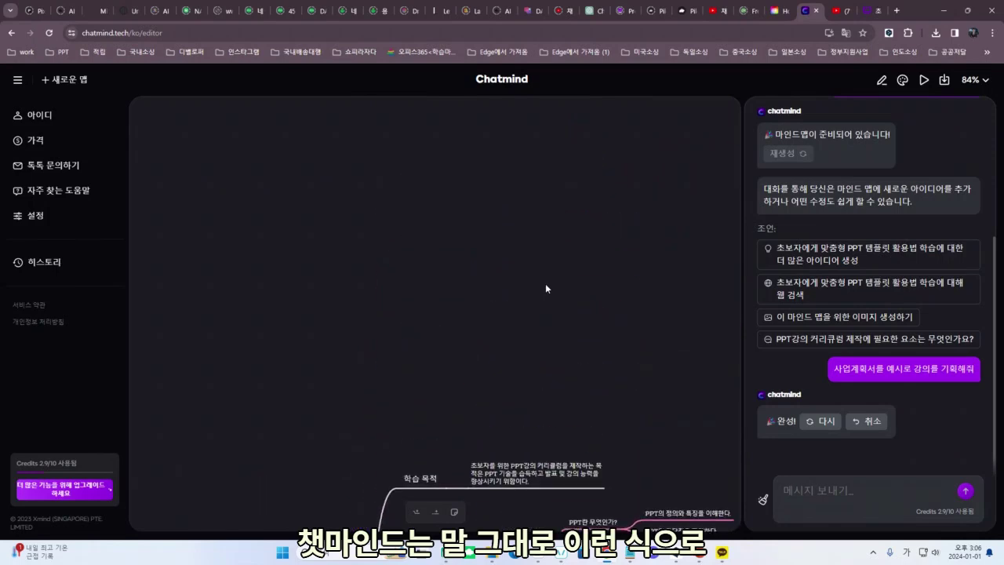
{"action": "scroll", "coordinate": [545, 288], "scroll_direction": "down", "scroll_amount": 5}
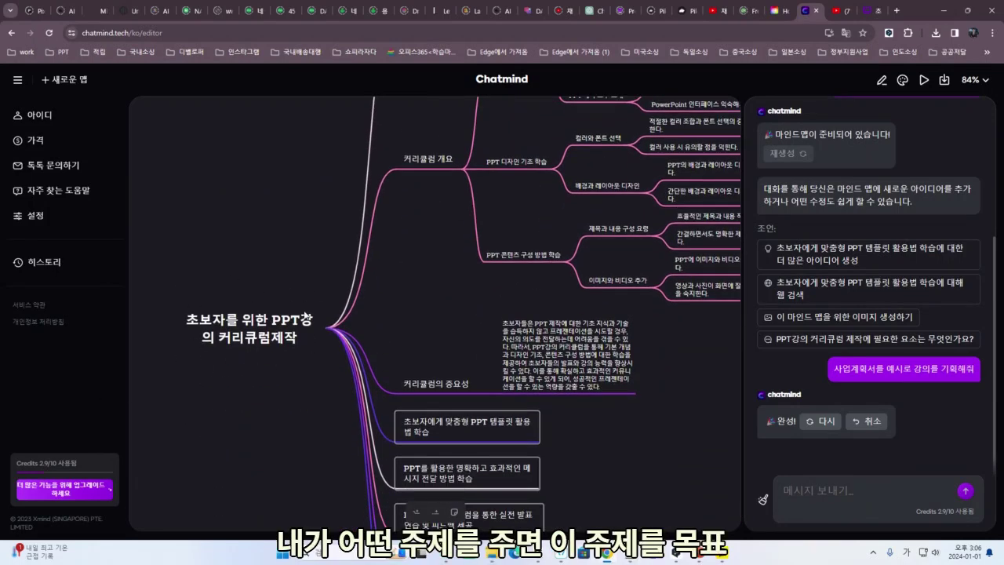
{"action": "scroll", "coordinate": [428, 368], "scroll_direction": "up", "scroll_amount": 2}
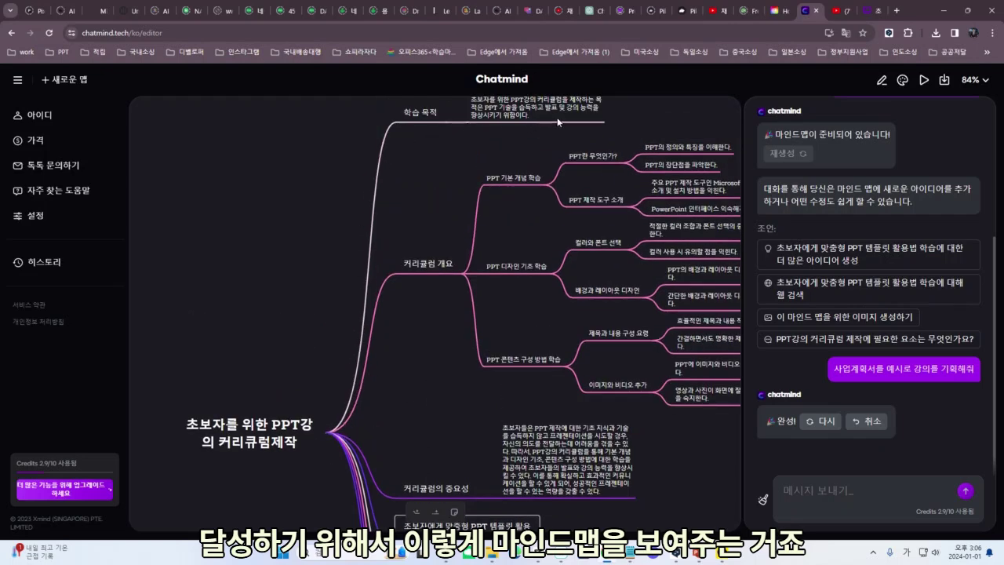
{"action": "scroll", "coordinate": [508, 173], "scroll_direction": "up", "scroll_amount": 1}
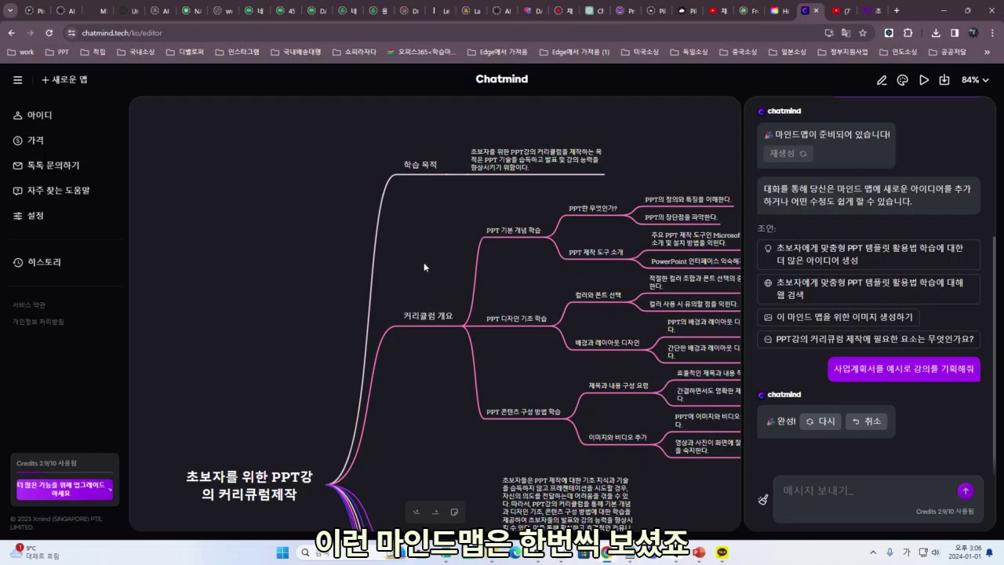
{"action": "scroll", "coordinate": [424, 266], "scroll_direction": "down", "scroll_amount": 3}
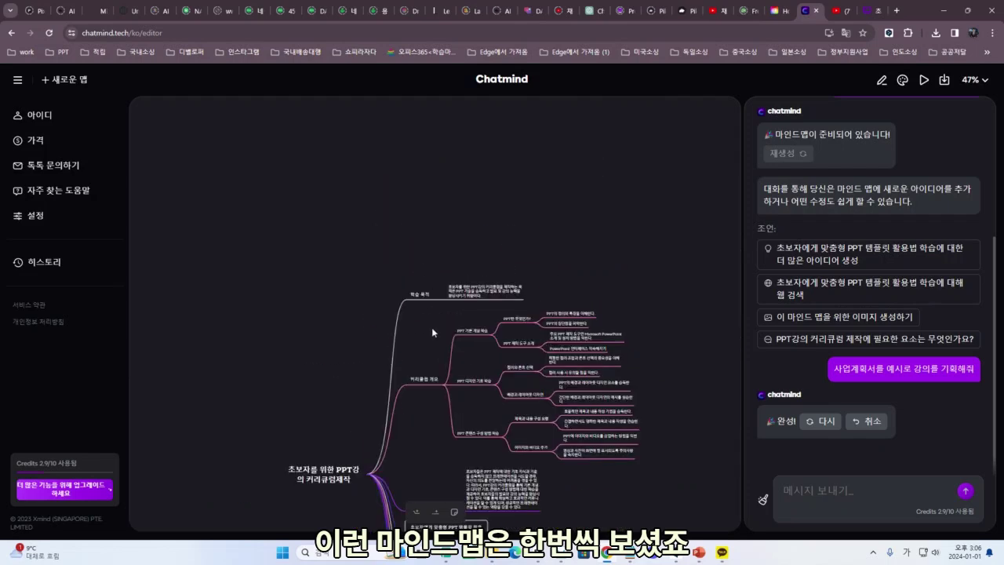
{"action": "scroll", "coordinate": [432, 327], "scroll_direction": "up", "scroll_amount": 2}
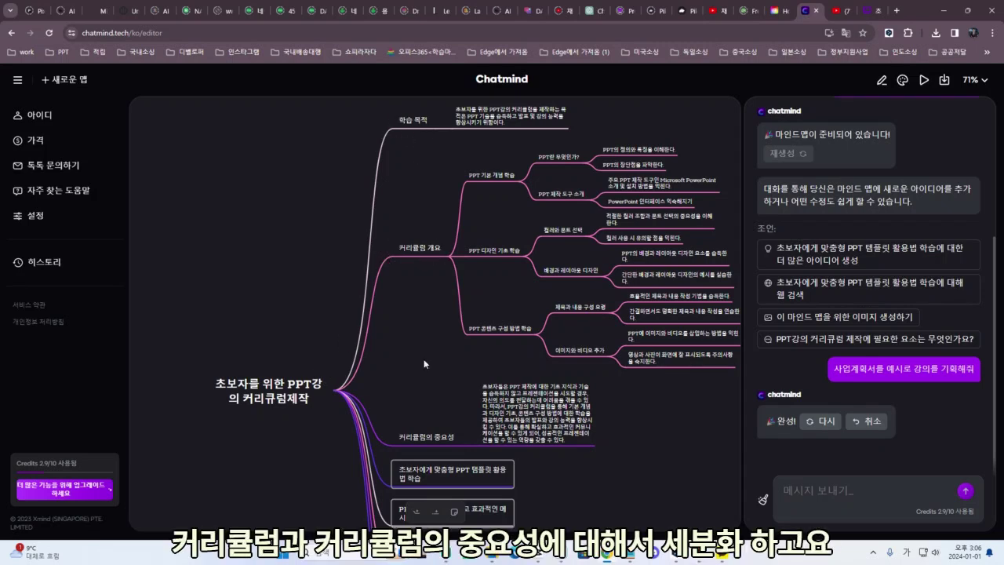
{"action": "scroll", "coordinate": [454, 422], "scroll_direction": "down", "scroll_amount": 1}
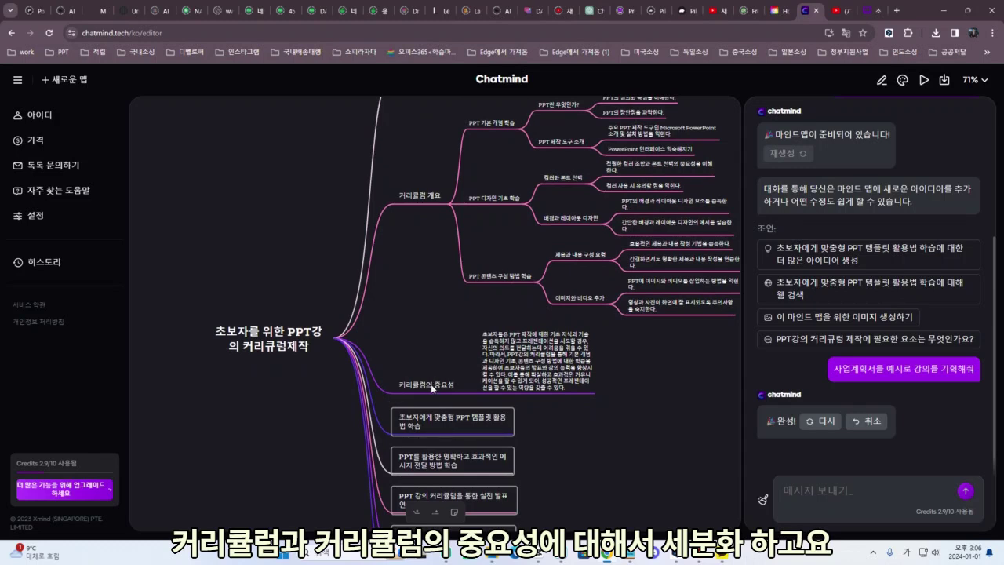
{"action": "scroll", "coordinate": [452, 412], "scroll_direction": "up", "scroll_amount": 1}
{"action": "scroll", "coordinate": [462, 378], "scroll_direction": "up", "scroll_amount": 1}
{"action": "scroll", "coordinate": [456, 376], "scroll_direction": "up", "scroll_amount": 1}
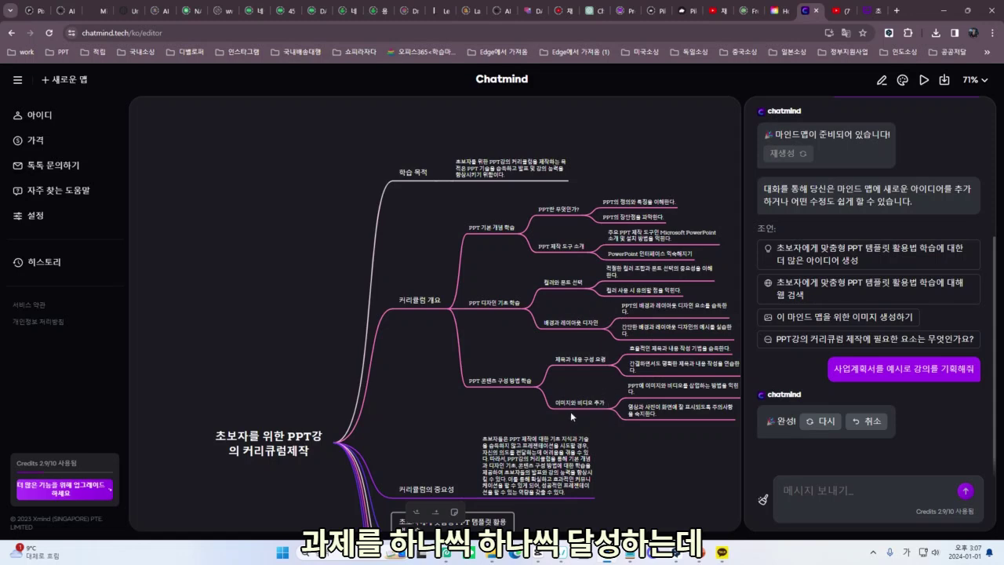
{"action": "scroll", "coordinate": [570, 411], "scroll_direction": "down", "scroll_amount": 2}
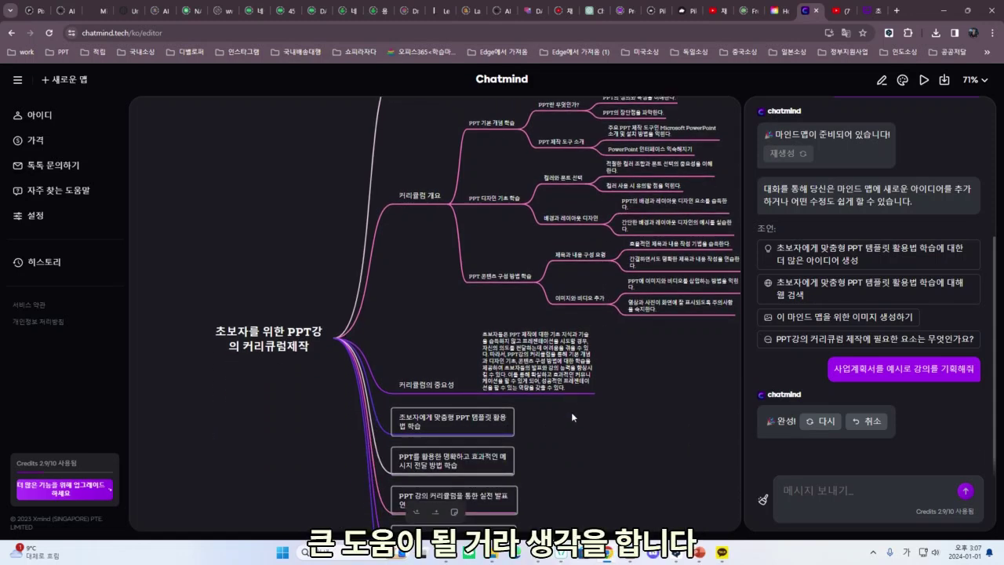
{"action": "scroll", "coordinate": [571, 411], "scroll_direction": "up", "scroll_amount": 1}
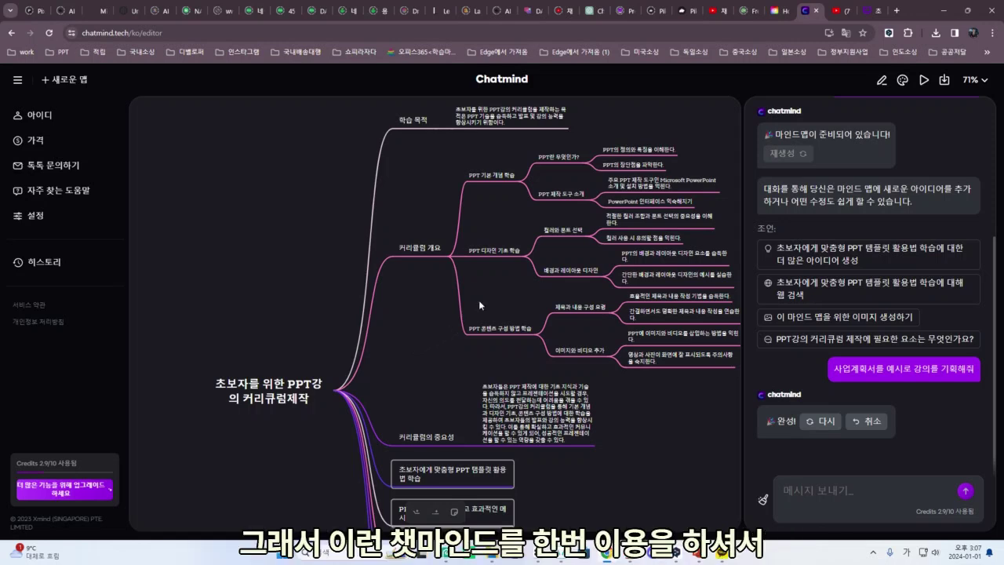
{"action": "scroll", "coordinate": [474, 296], "scroll_direction": "down", "scroll_amount": 3}
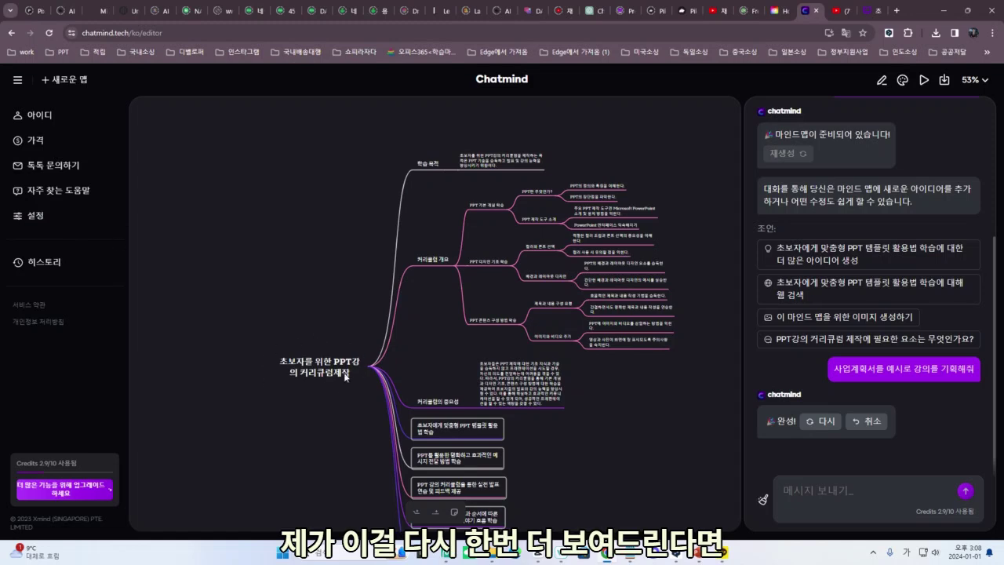
Start a new map and generate it from the prompt "일반인 대상 PPT강의 커리큐럼 (예시 사업계획서작성)"
{"action": "left_click", "coordinate": [55, 79]}
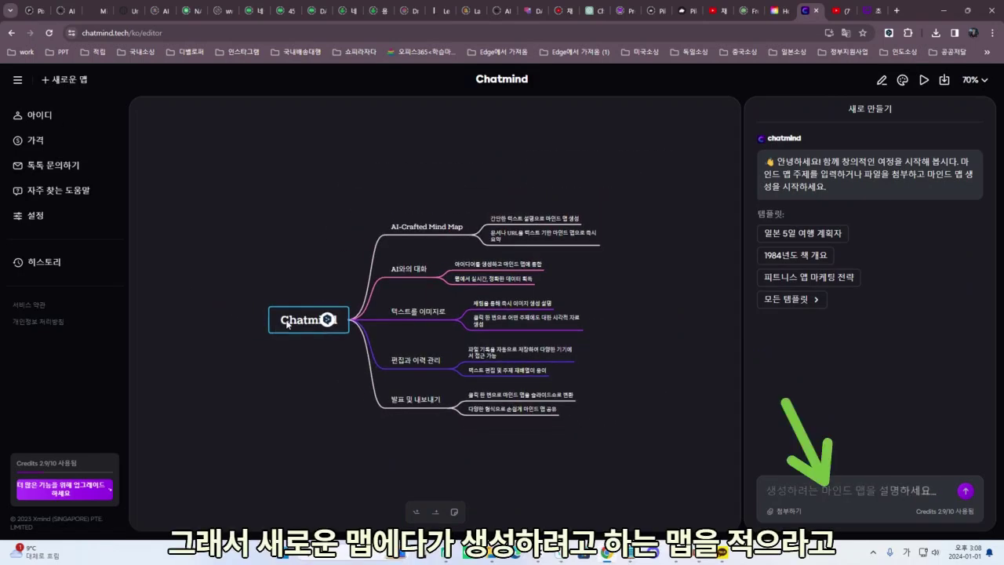
{"action": "left_click", "coordinate": [794, 508]}
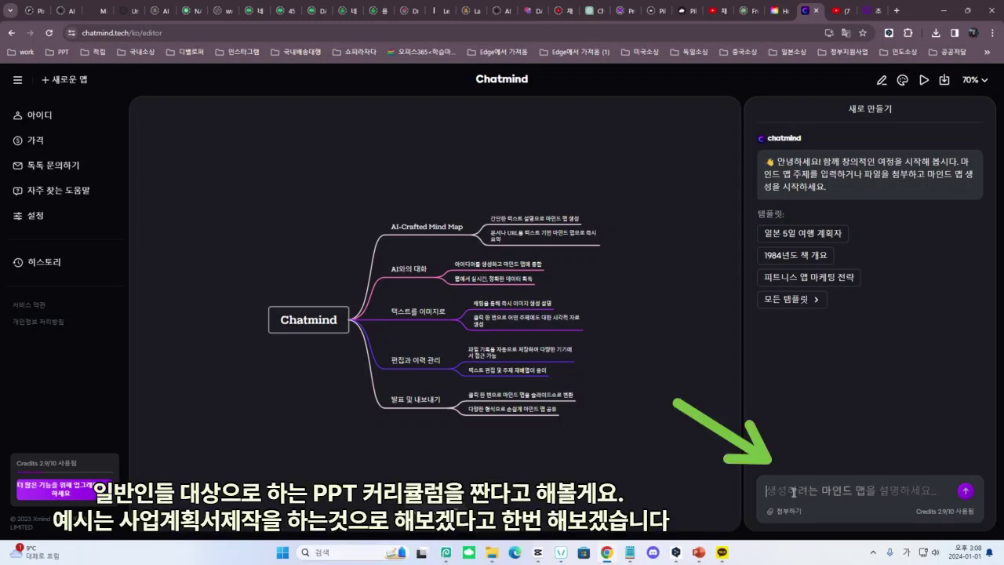
{"action": "type", "text": "일반인들"}
{"action": "key", "text": "BackSpace"}
{"action": "key", "text": "BackSpace"}
{"action": "type", "text": "대상"}
{"action": "key", "text": "Hangul"}
{"action": "type", "text": "PPT"}
{"action": "key", "text": "Hangul"}
{"action": "type", "text": "강의"}
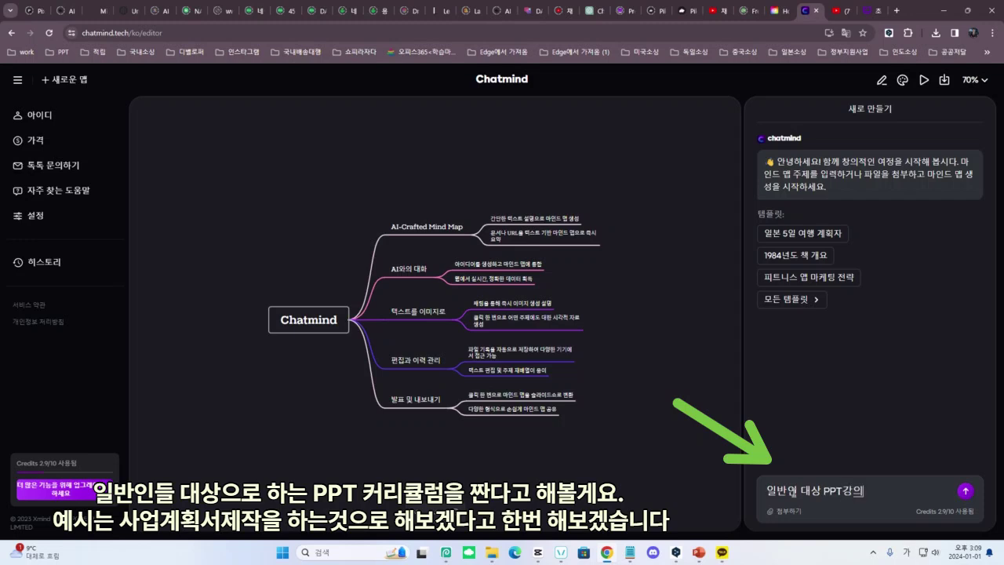
{"action": "type", "text": " 커"}
{"action": "type", "text": "리큘럼"}
{"action": "type", "text": " (예시 사업ㄱ"}
{"action": "type", "text": "계"}
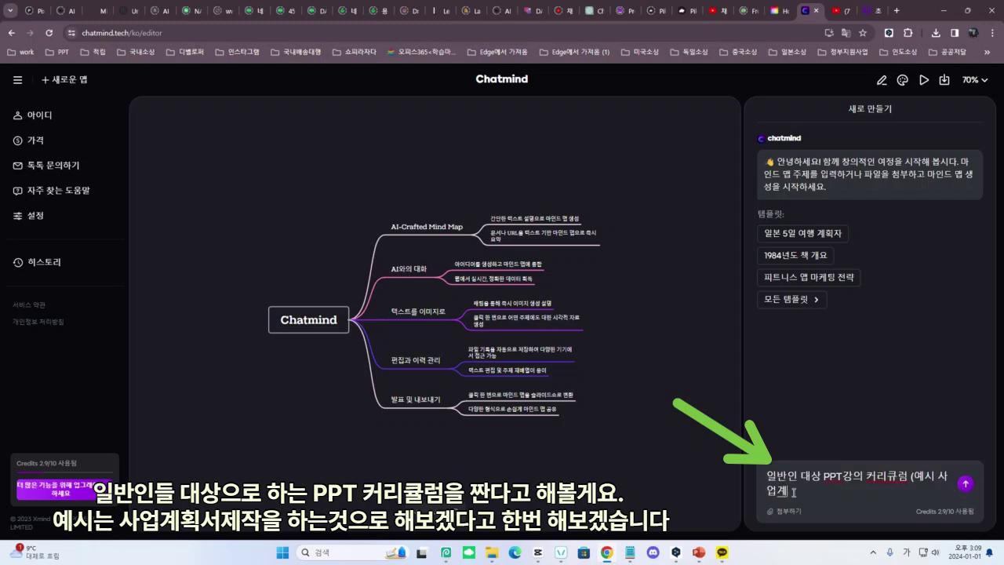
{"action": "type", "text": "획서ㅈ작성)"}
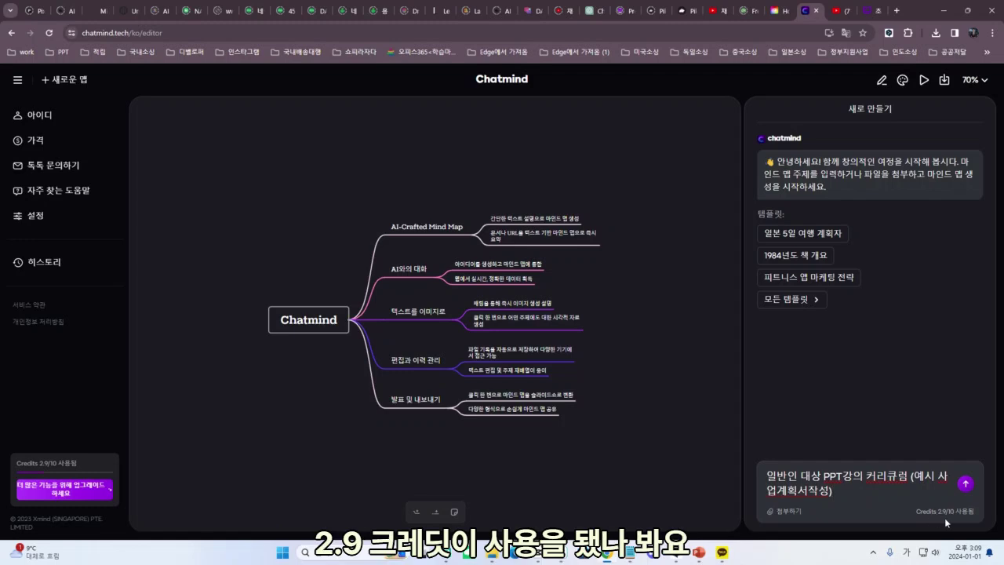
{"action": "left_click", "coordinate": [966, 484]}
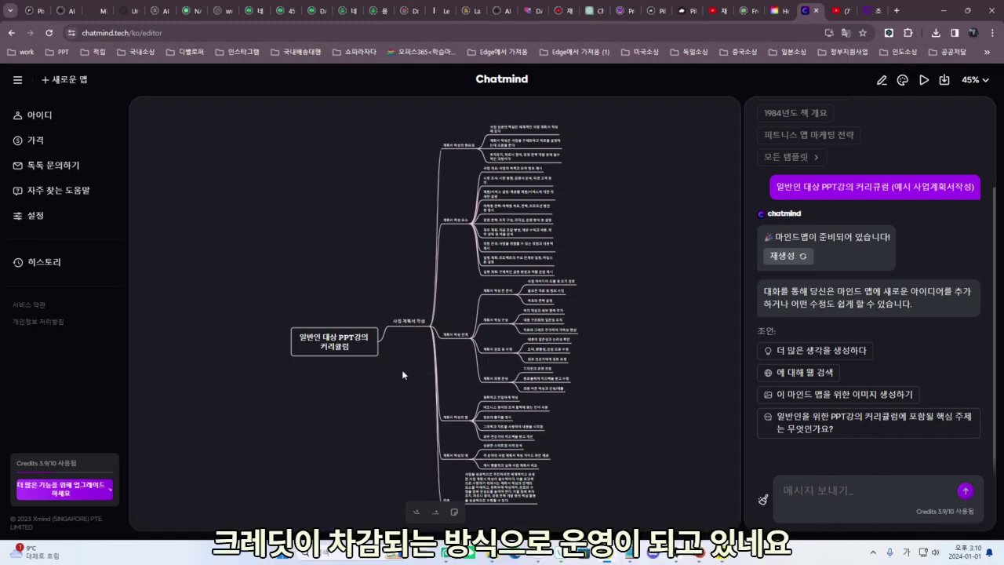
Select the "계획서 작성 요소" topic in the generated map and examine its sub-branches up close
{"action": "scroll", "coordinate": [374, 369], "scroll_direction": "up", "scroll_amount": 5}
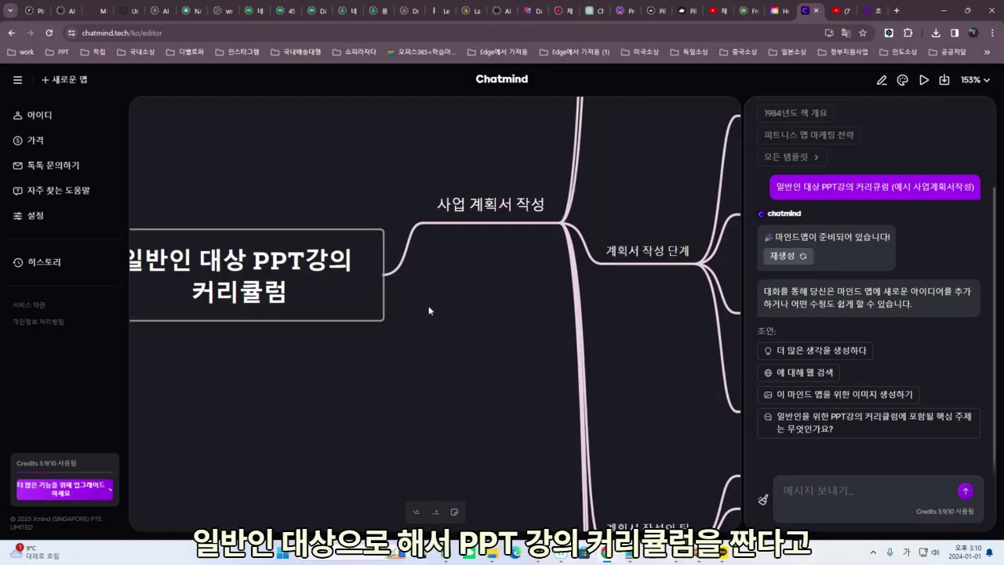
{"action": "scroll", "coordinate": [495, 339], "scroll_direction": "up", "scroll_amount": 3}
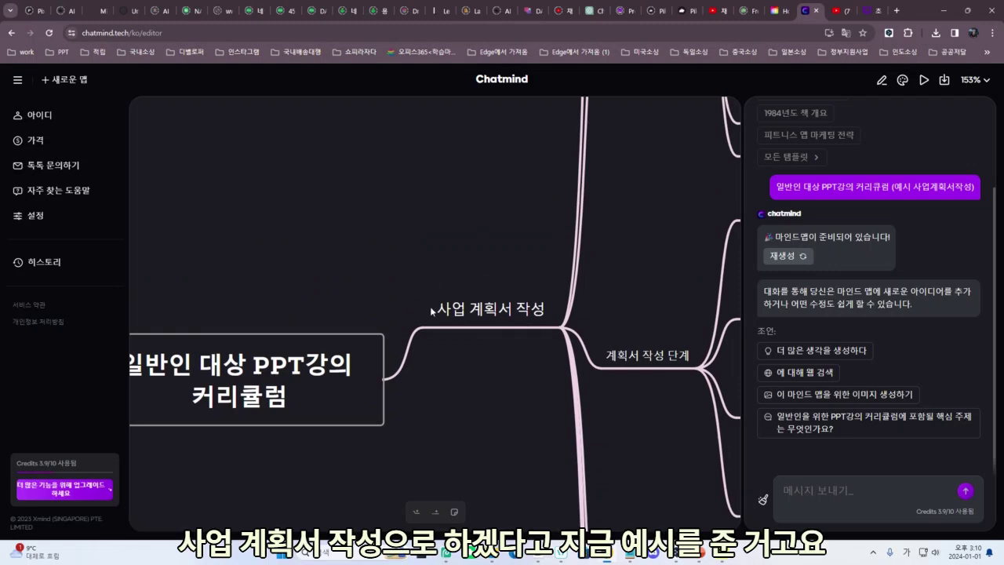
{"action": "scroll", "coordinate": [628, 341], "scroll_direction": "up", "scroll_amount": 10}
{"action": "scroll", "coordinate": [627, 342], "scroll_direction": "up", "scroll_amount": 3}
{"action": "scroll", "coordinate": [596, 341], "scroll_direction": "down", "scroll_amount": 4}
{"action": "left_click", "coordinate": [659, 336]}
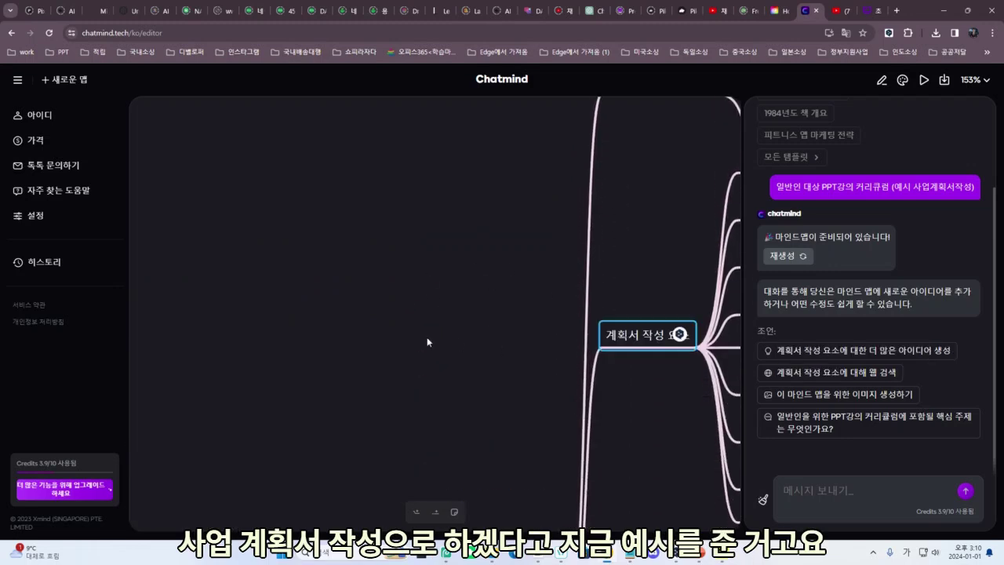
{"action": "scroll", "coordinate": [425, 337], "scroll_direction": "down", "scroll_amount": 5}
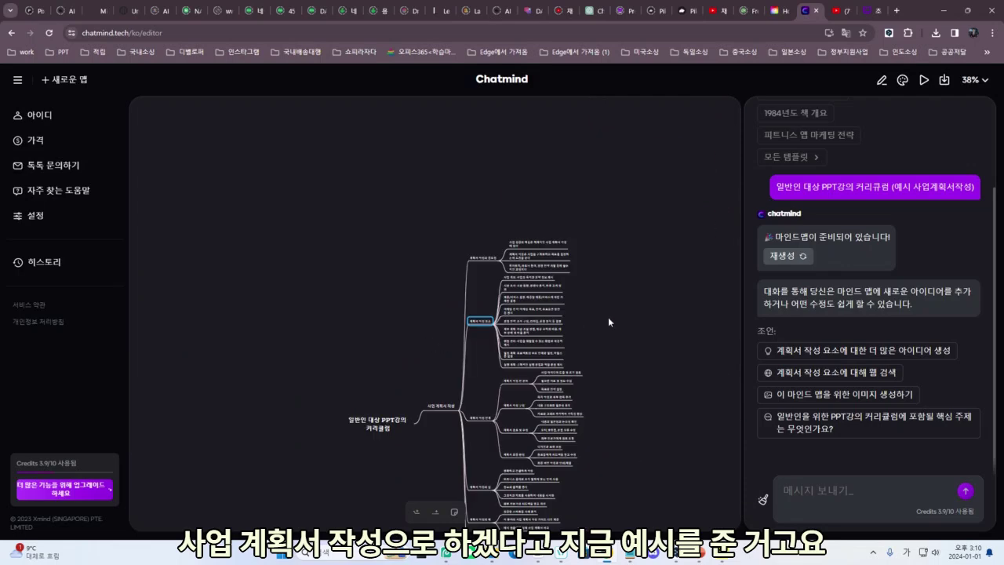
{"action": "scroll", "coordinate": [610, 316], "scroll_direction": "up", "scroll_amount": 3}
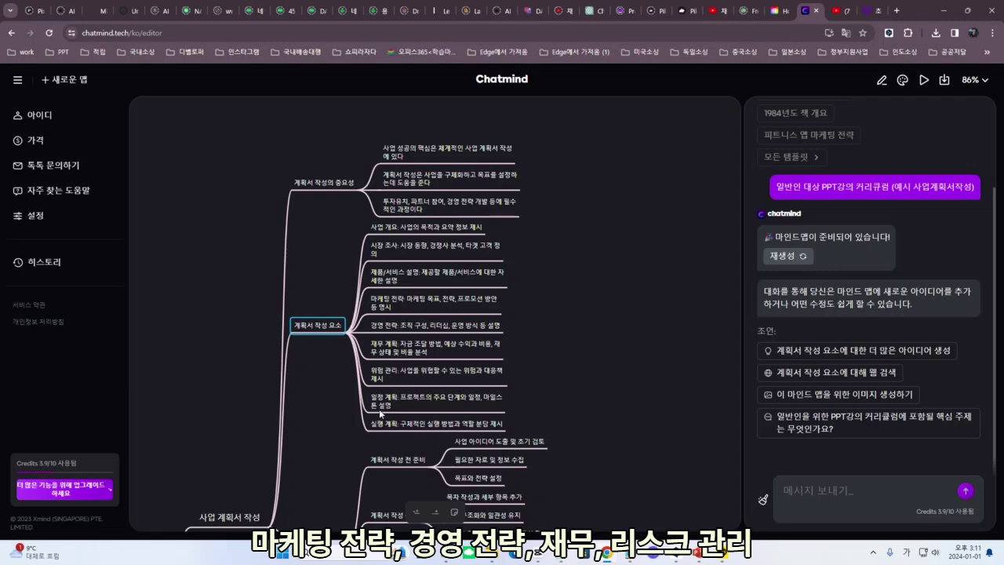
Read through the generated map's branches from "계획서 작성 단계" down to "결론" and return to the planning elements
{"action": "scroll", "coordinate": [440, 304], "scroll_direction": "down", "scroll_amount": 3}
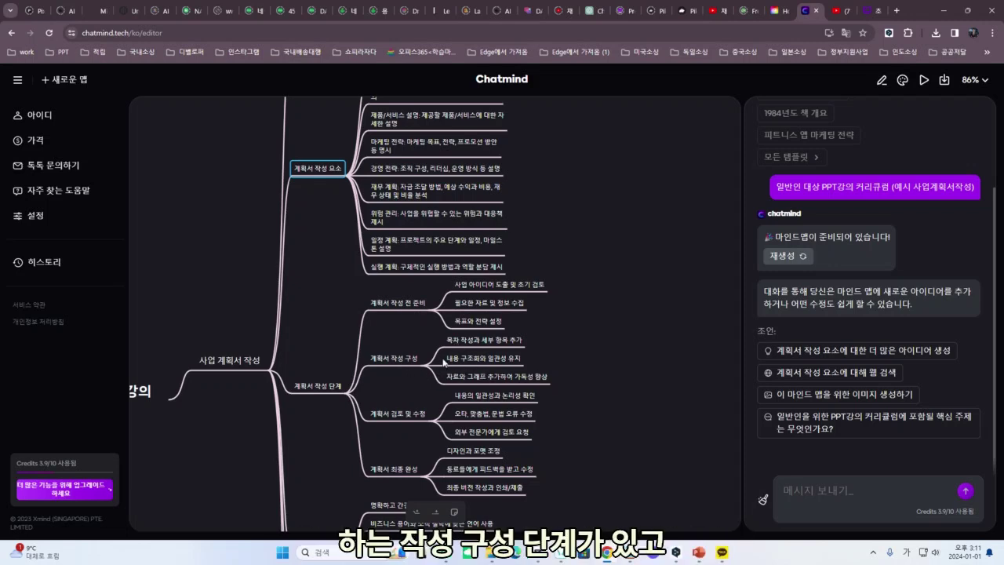
{"action": "scroll", "coordinate": [444, 360], "scroll_direction": "down", "scroll_amount": 1}
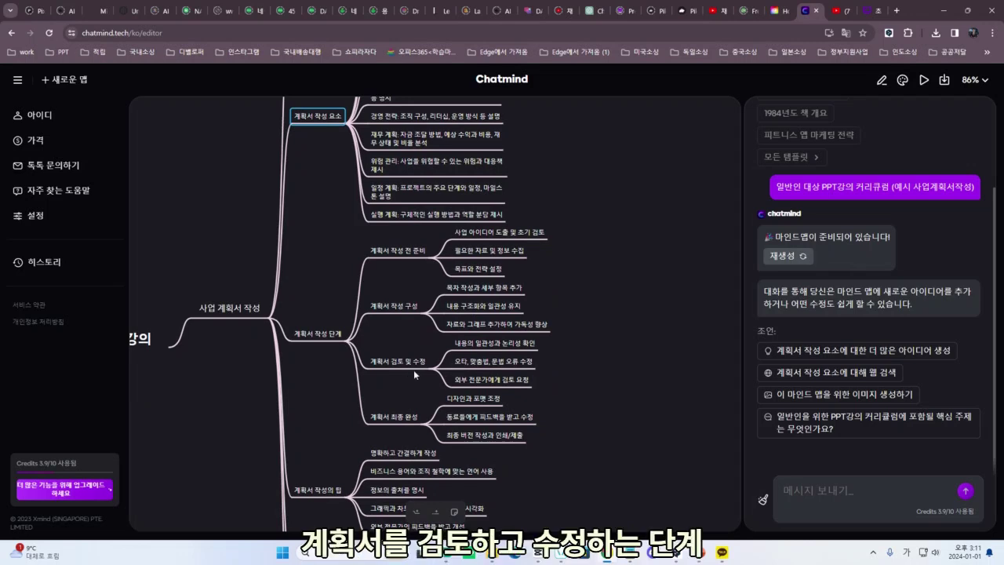
{"action": "scroll", "coordinate": [417, 375], "scroll_direction": "down", "scroll_amount": 1}
{"action": "scroll", "coordinate": [438, 373], "scroll_direction": "down", "scroll_amount": 2}
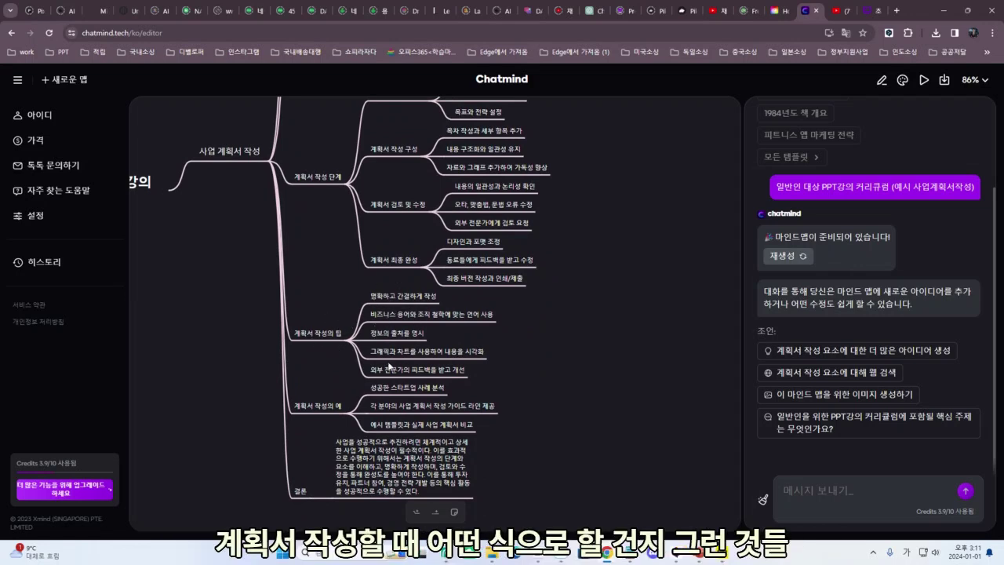
{"action": "scroll", "coordinate": [440, 336], "scroll_direction": "down", "scroll_amount": 1}
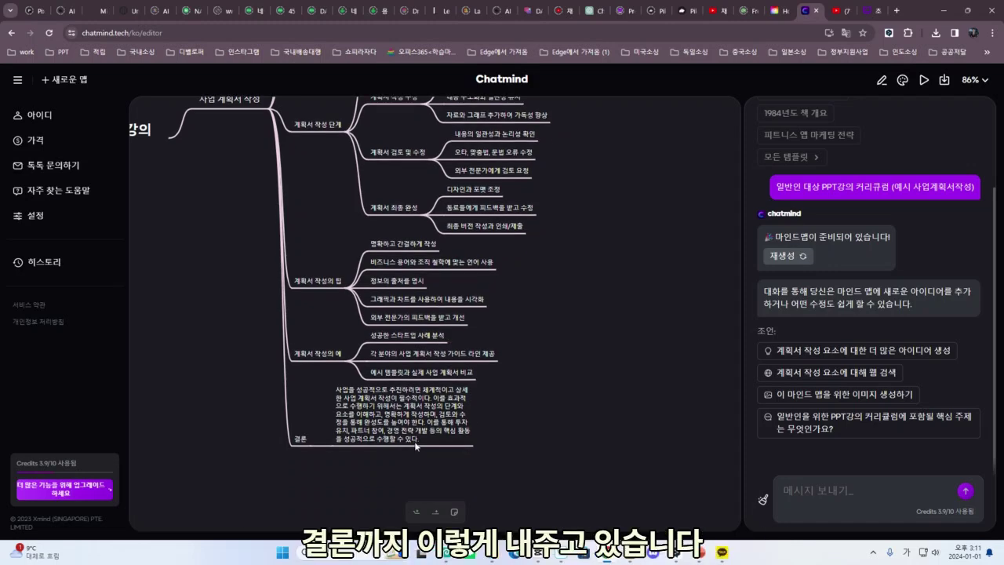
{"action": "scroll", "coordinate": [533, 407], "scroll_direction": "up", "scroll_amount": 8}
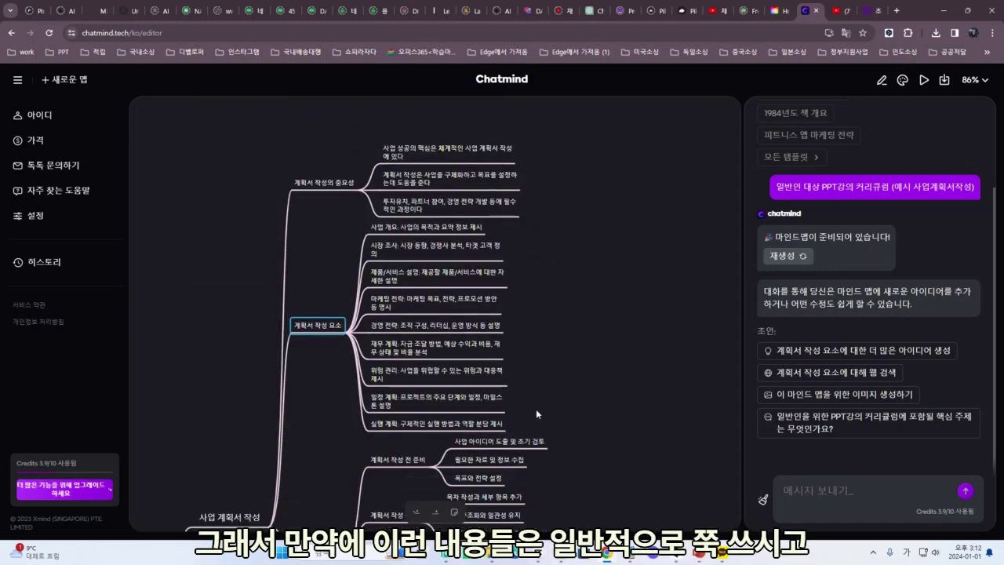
{"action": "scroll", "coordinate": [536, 408], "scroll_direction": "down", "scroll_amount": 3}
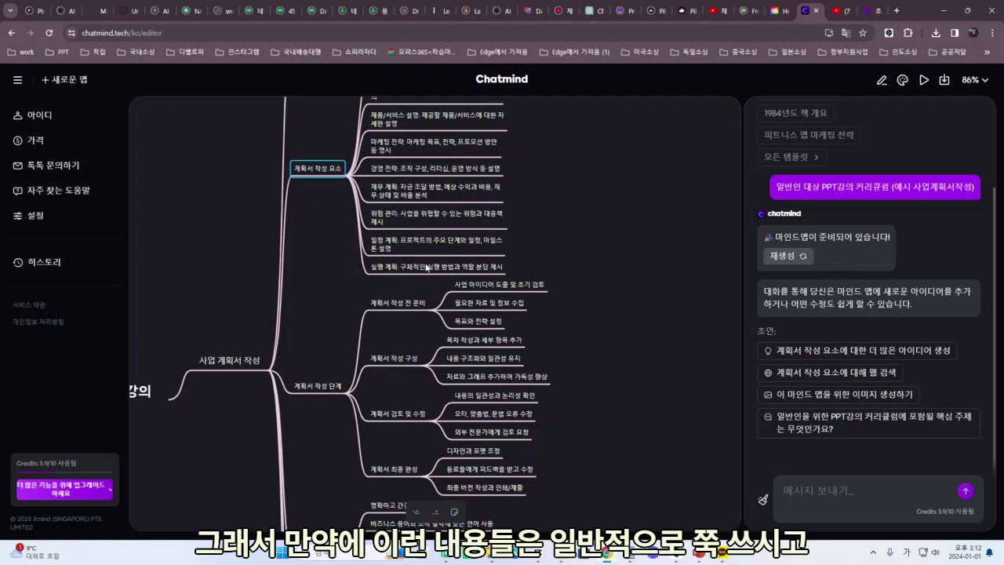
Generate more AI ideas for the topic "사업 아이디어 도출 및 초기 검토" in the mind map
{"action": "left_click", "coordinate": [525, 289]}
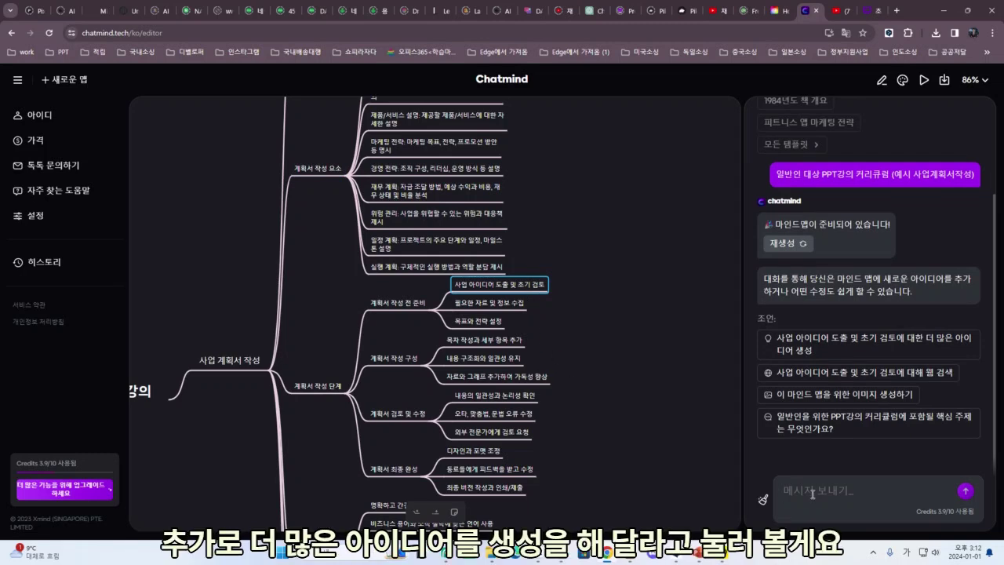
{"action": "left_click", "coordinate": [819, 347]}
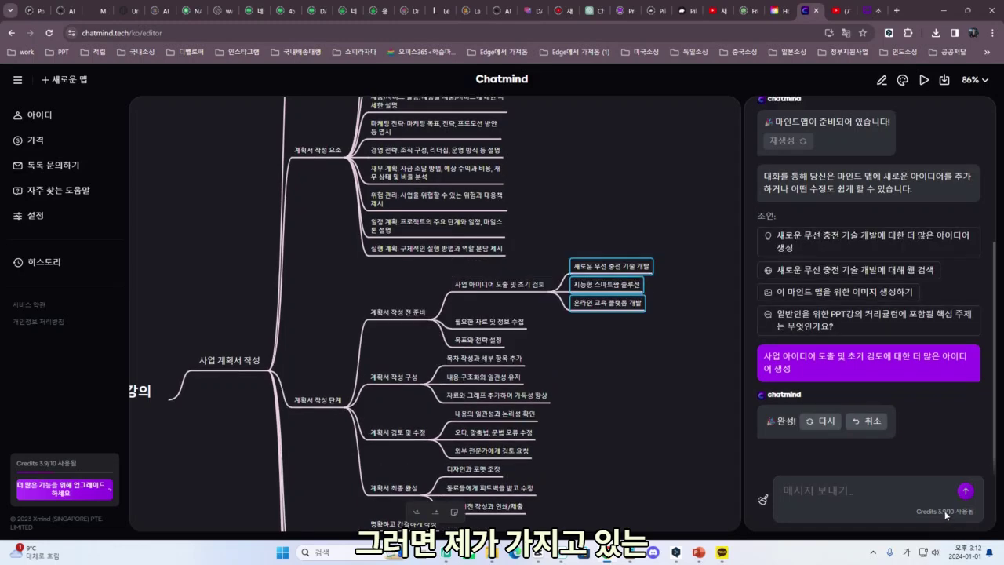
Examine the subscription plans with their prices and credit allowances, and look over the expanded mind map around the newly generated sub-topics
{"action": "left_click", "coordinate": [947, 515]}
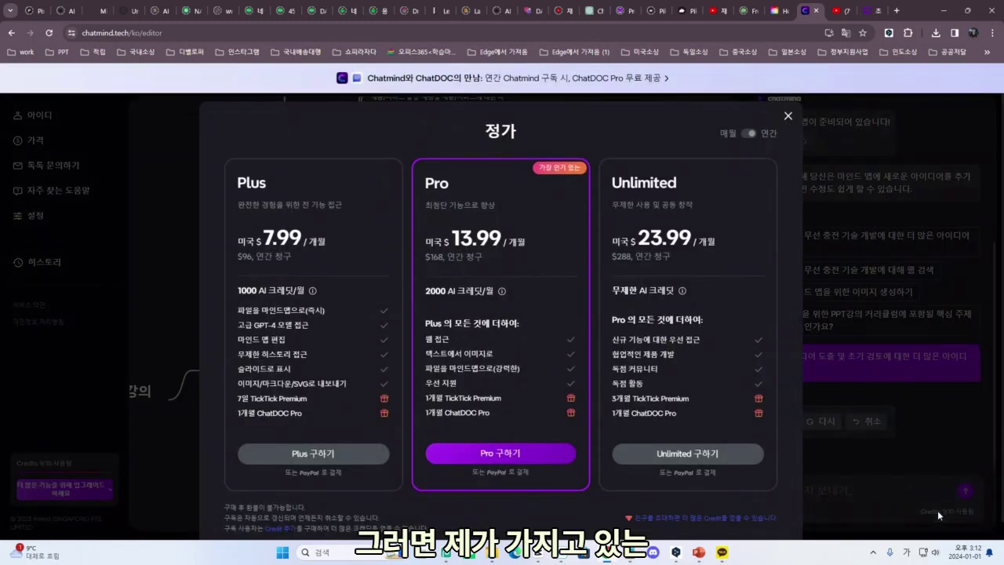
{"action": "left_click", "coordinate": [787, 117]}
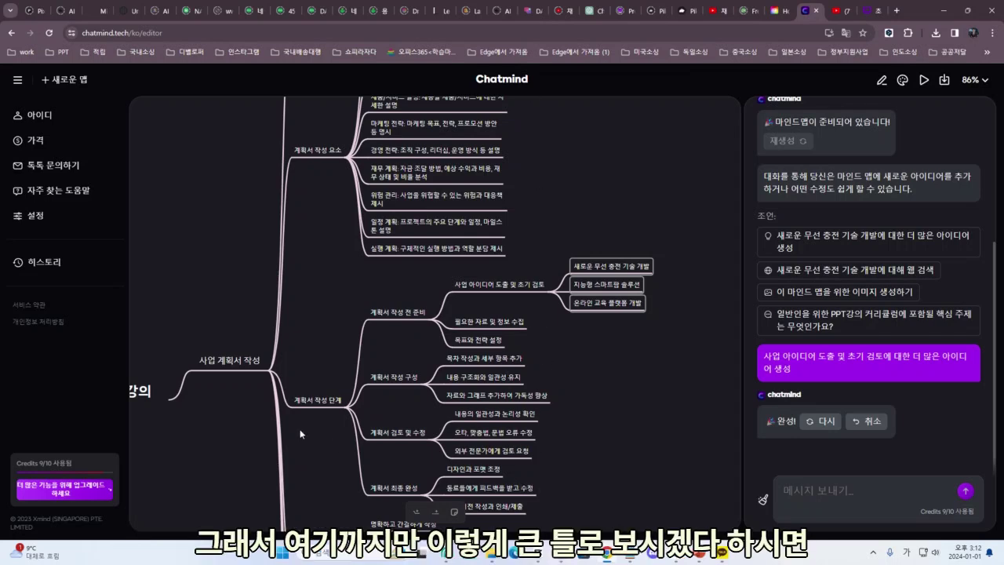
{"action": "scroll", "coordinate": [470, 439], "scroll_direction": "down", "scroll_amount": 2}
{"action": "scroll", "coordinate": [377, 369], "scroll_direction": "down", "scroll_amount": 10}
{"action": "scroll", "coordinate": [376, 369], "scroll_direction": "up", "scroll_amount": 8}
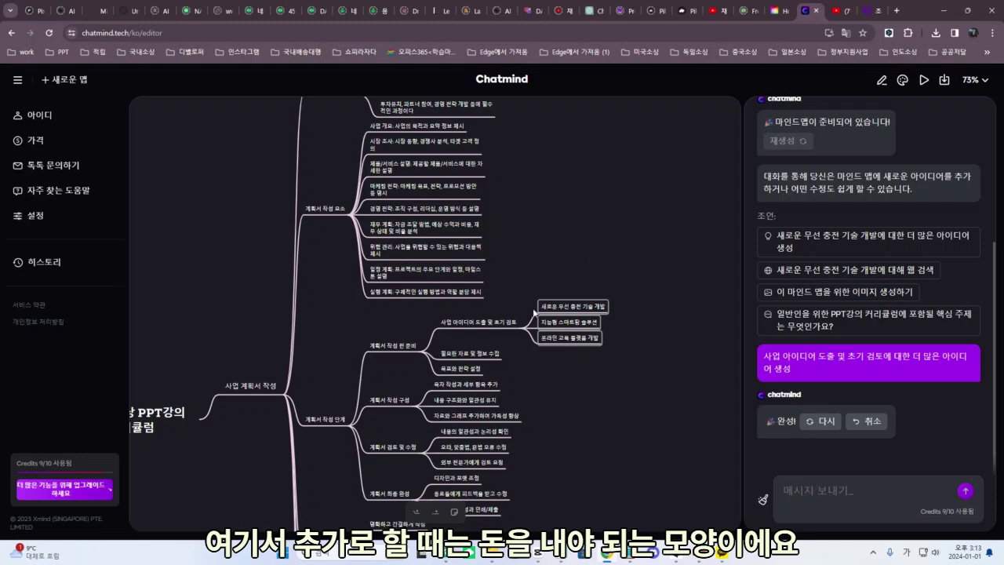
{"action": "left_click", "coordinate": [34, 142]}
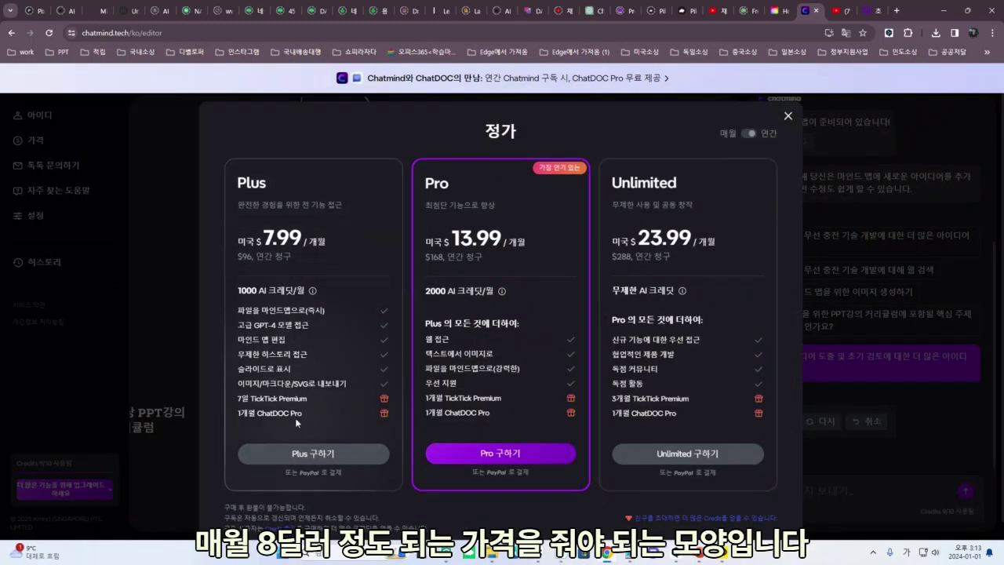
{"action": "left_click", "coordinate": [11, 36]}
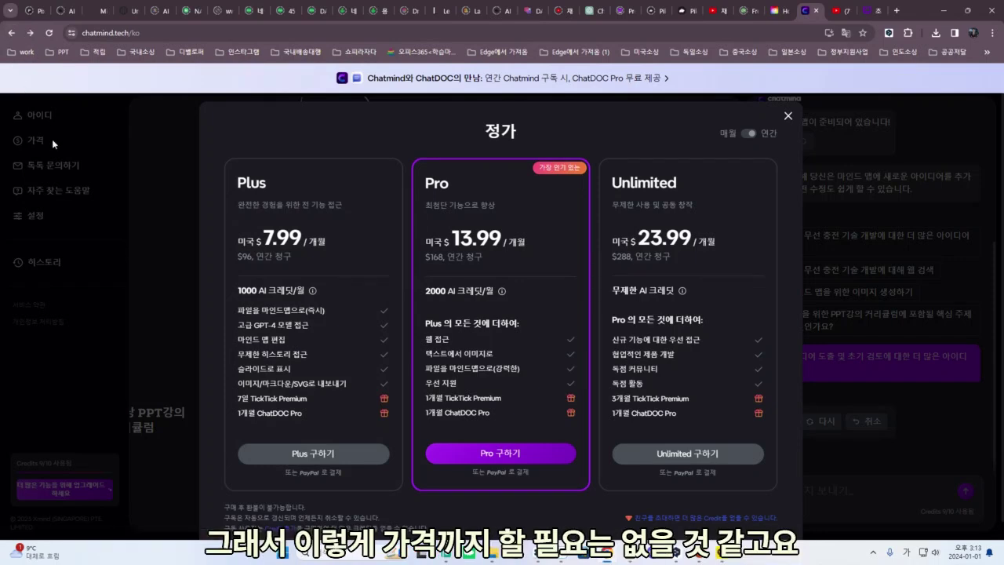
{"action": "left_click", "coordinate": [788, 116]}
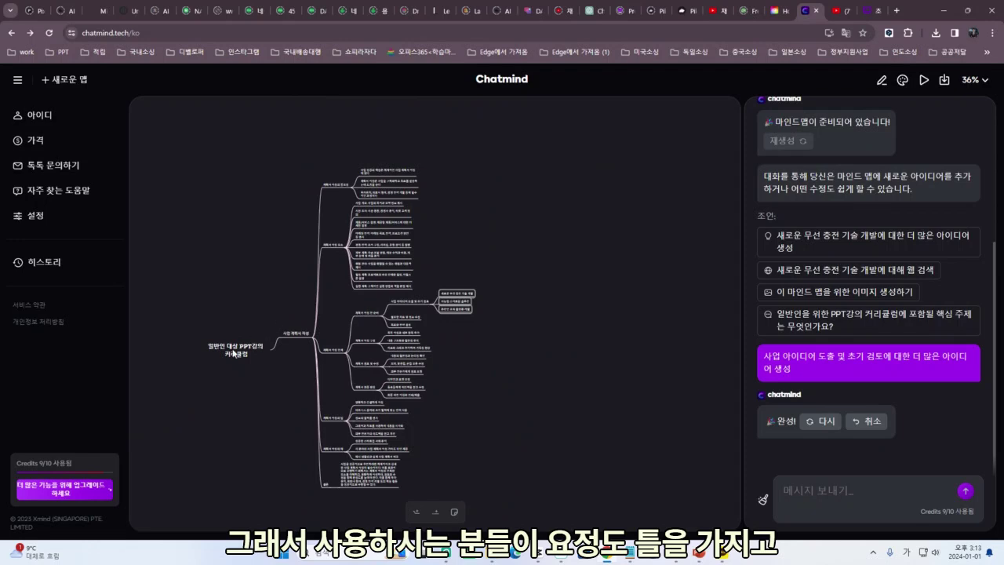
{"action": "scroll", "coordinate": [418, 313], "scroll_direction": "up", "scroll_amount": 1}
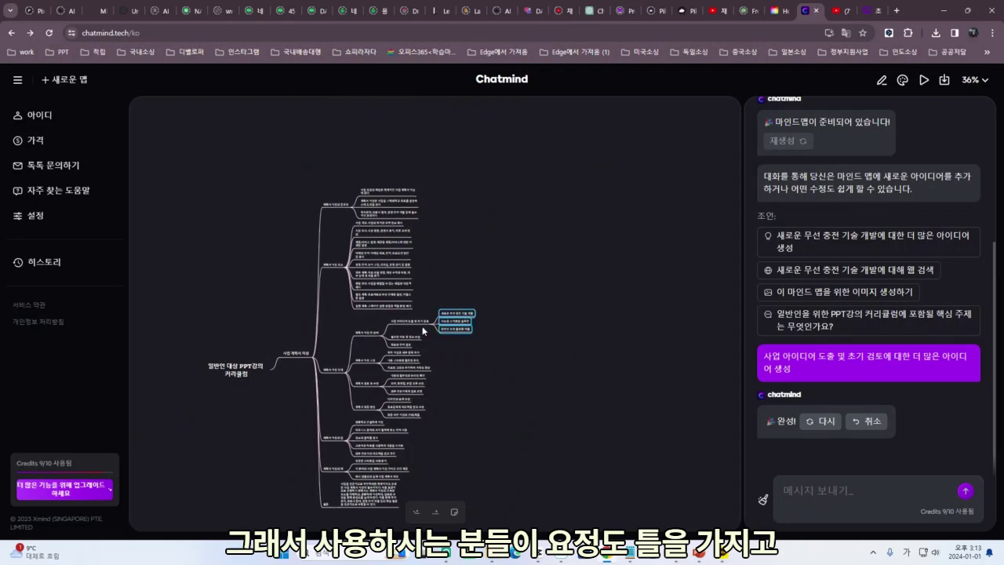
{"action": "scroll", "coordinate": [422, 326], "scroll_direction": "up", "scroll_amount": 3}
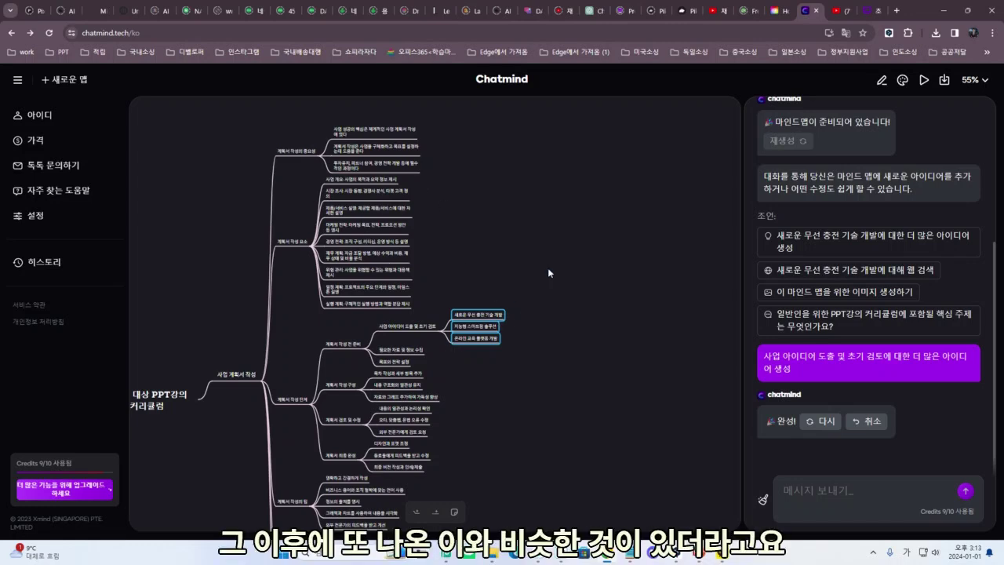
Switch to Whimsical, create a new blank board in My Files and place a mind map on it
{"action": "left_click", "coordinate": [869, 10]}
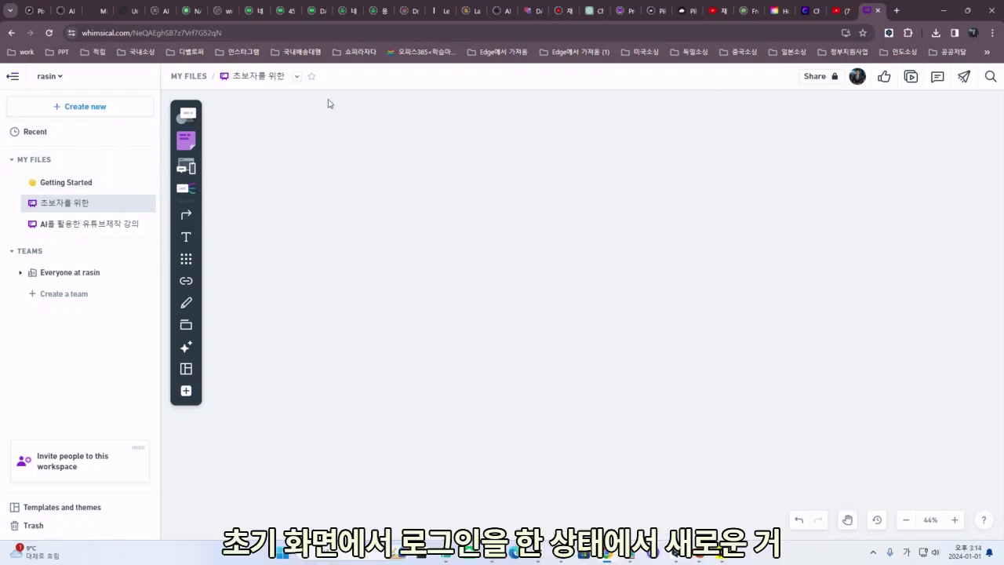
{"action": "left_click", "coordinate": [70, 112]}
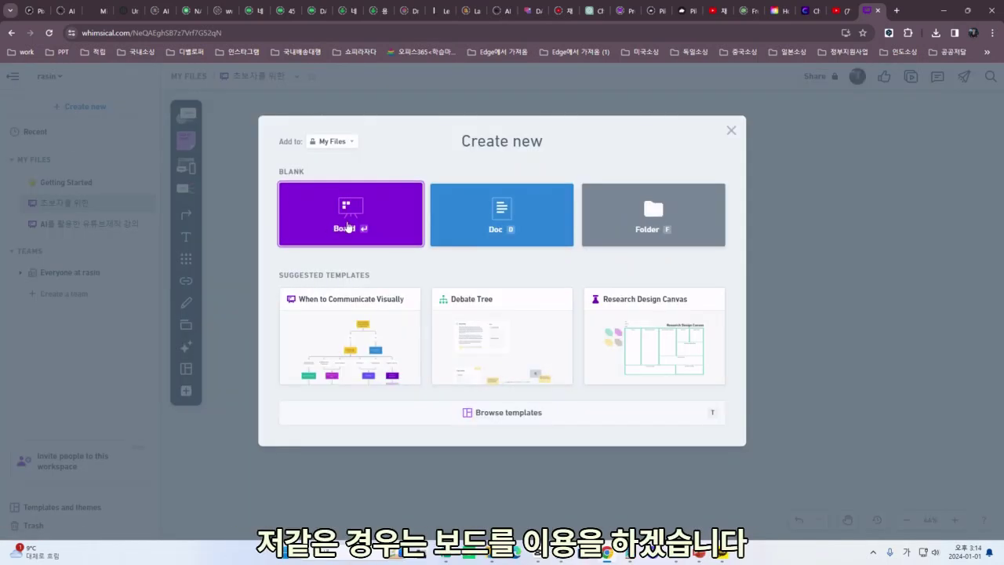
{"action": "left_click", "coordinate": [333, 230]}
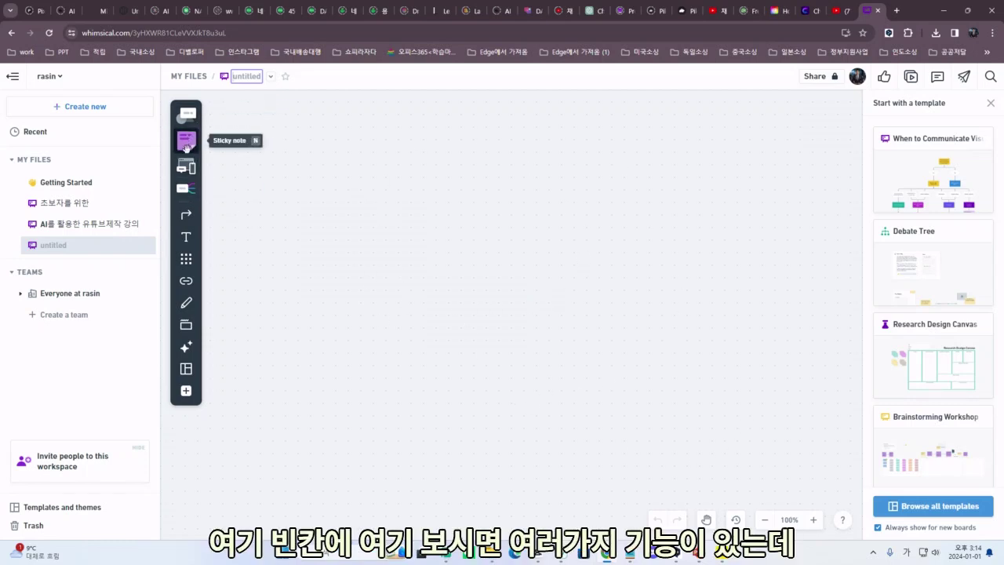
{"action": "left_click", "coordinate": [185, 189]}
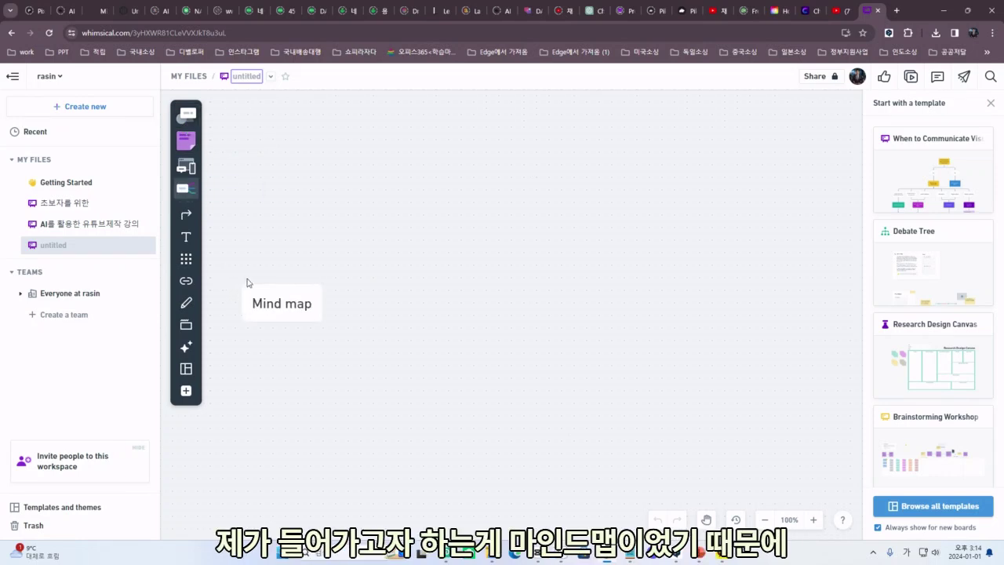
{"action": "left_click", "coordinate": [252, 197]}
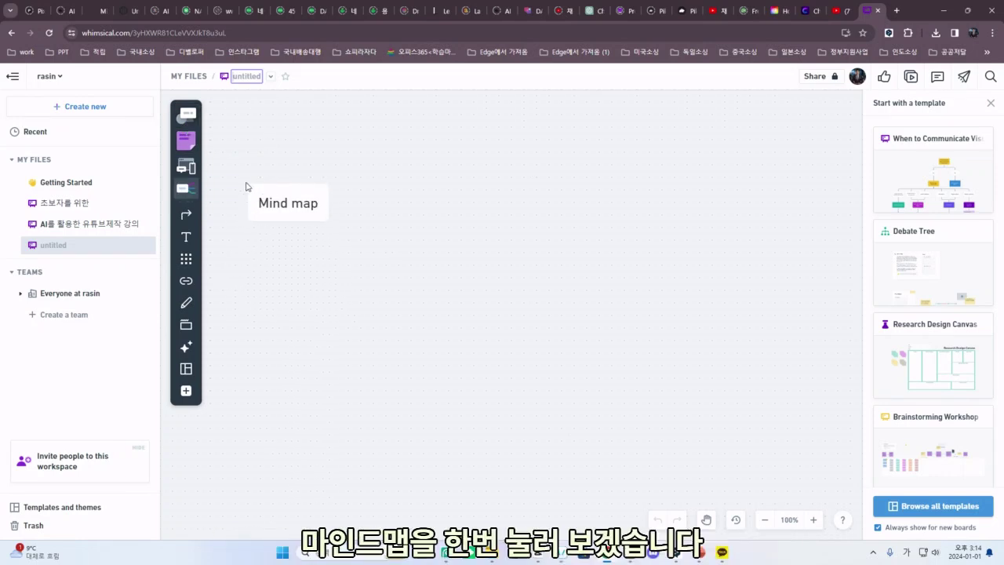
{"action": "left_click", "coordinate": [810, 11]}
{"action": "left_click", "coordinate": [871, 9]}
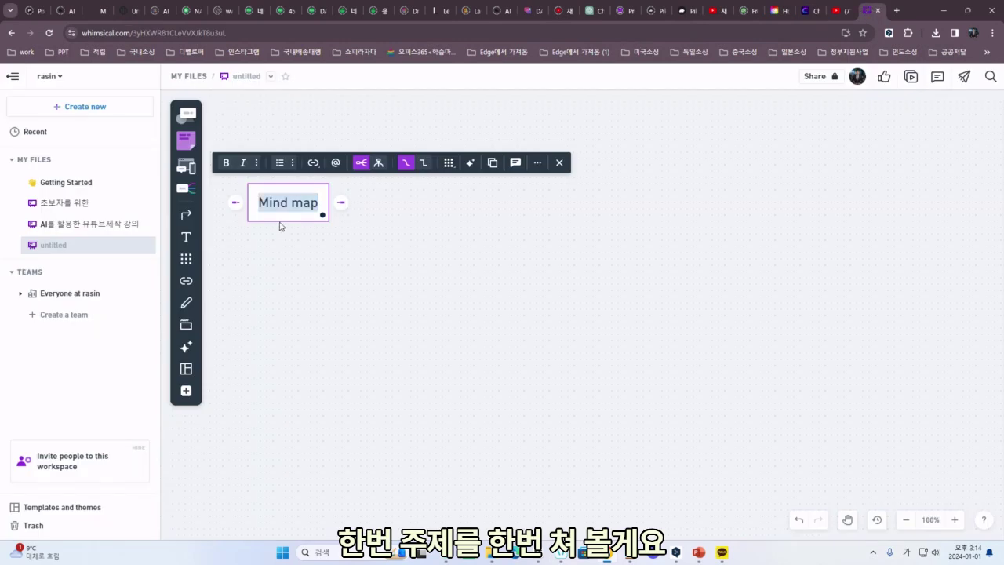
Title the central topic "일반인 대상 PPT 강의 커리큐럼(예시 사업계획서제작)" and generate AI ideas from it
{"action": "type", "text": "일바ㄴ인 대상"}
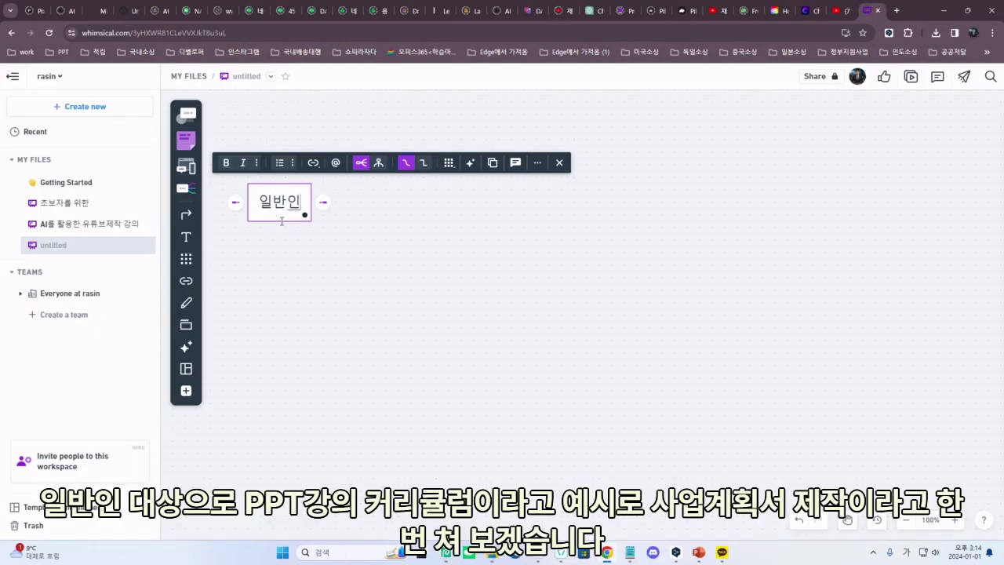
{"action": "type", "text": " pp"}
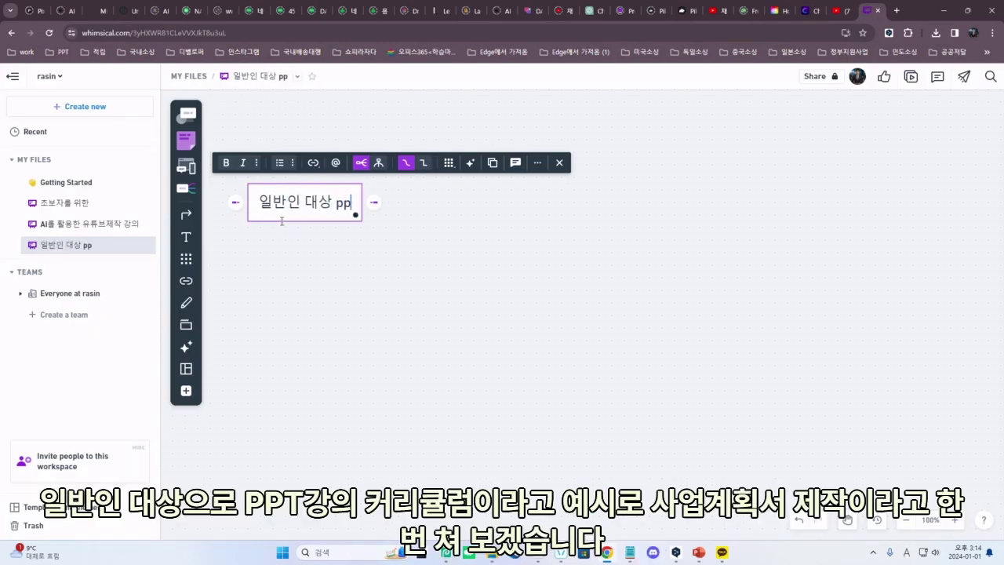
{"action": "key", "text": "BackSpace"}
{"action": "key", "text": "BackSpace"}
{"action": "type", "text": "PPT"}
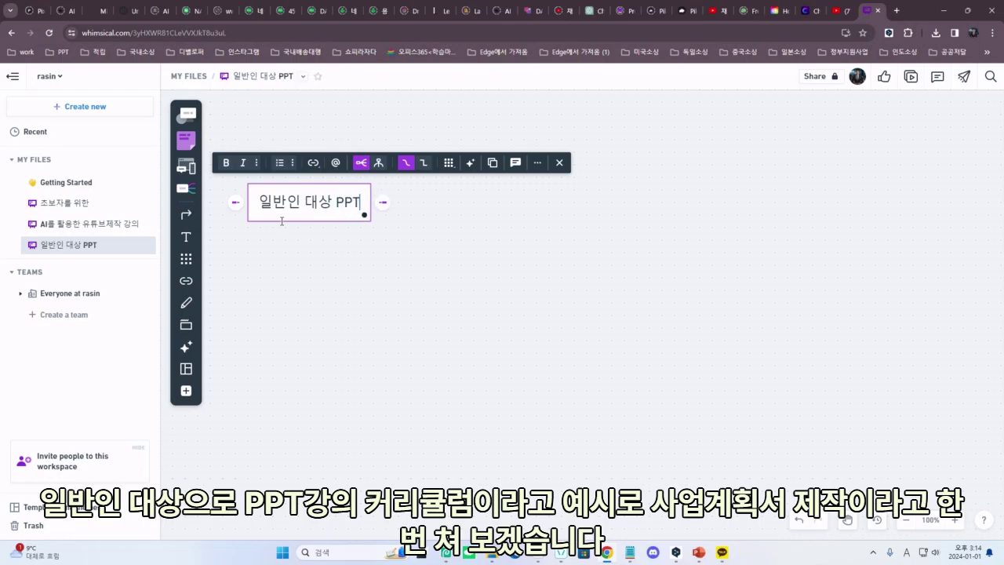
{"action": "type", "text": " 강의"}
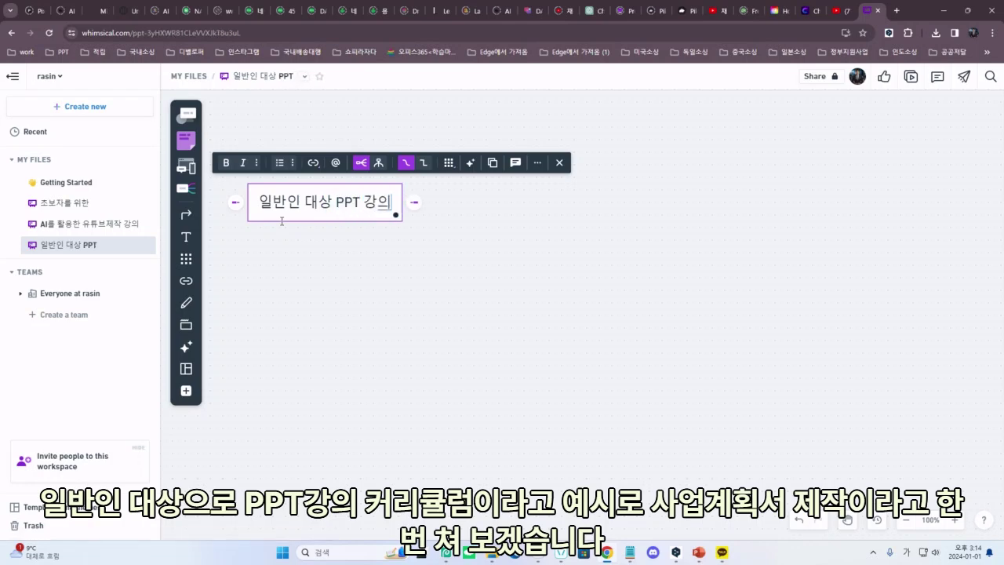
{"action": "type", "text": " 커릴"}
{"action": "key", "text": "BackSpace"}
{"action": "type", "text": "큐럼(예시 사업계호획서제작)"}
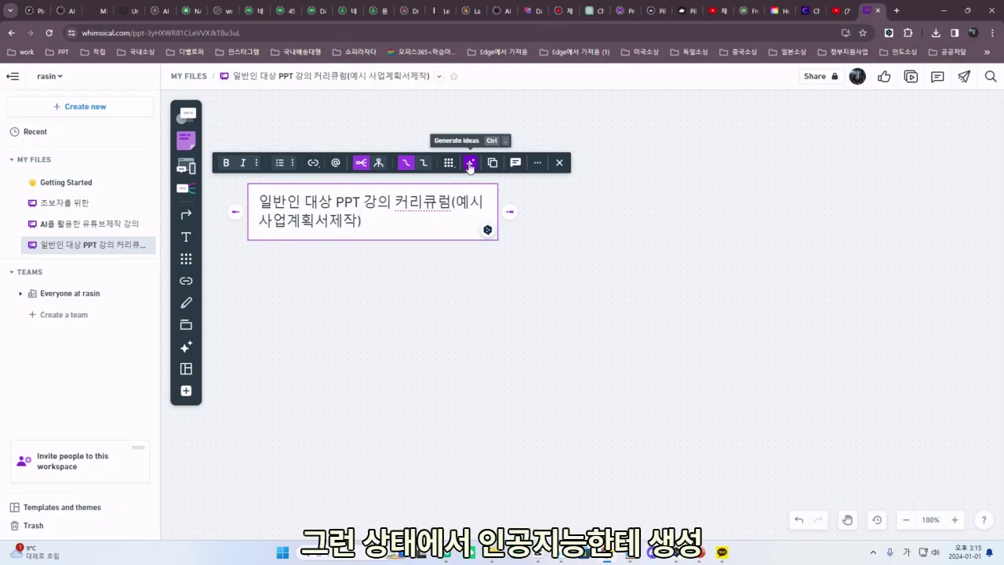
{"action": "left_click", "coordinate": [470, 164]}
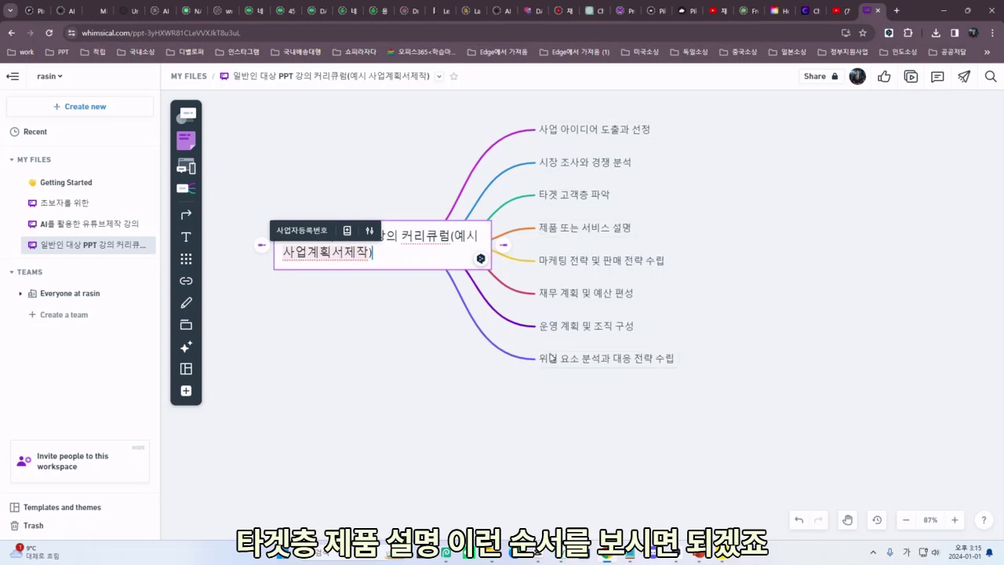
Generate AI sub-ideas for the branch "사업 아이디어 도출과 선정"
{"action": "left_click", "coordinate": [608, 131]}
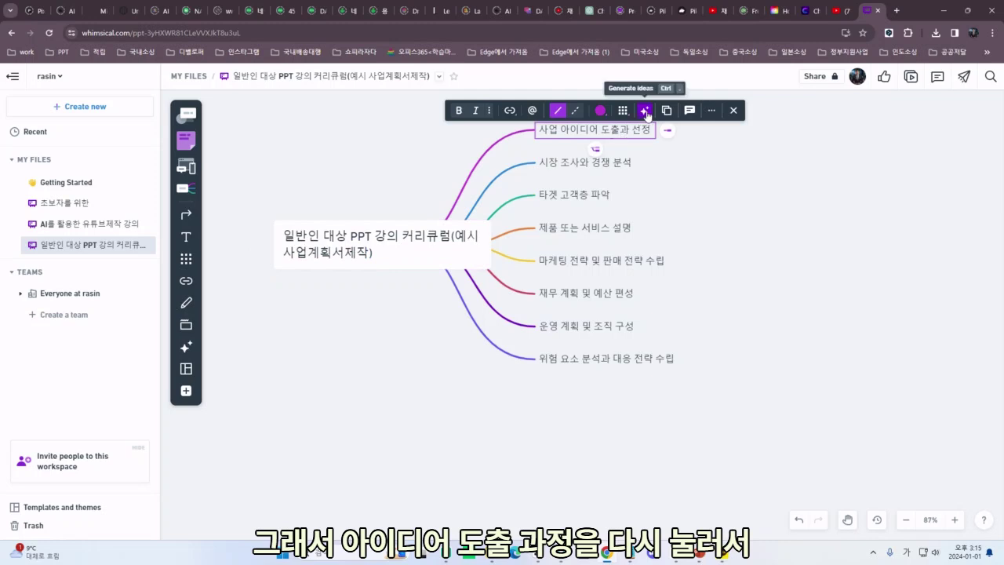
{"action": "left_click", "coordinate": [645, 111]}
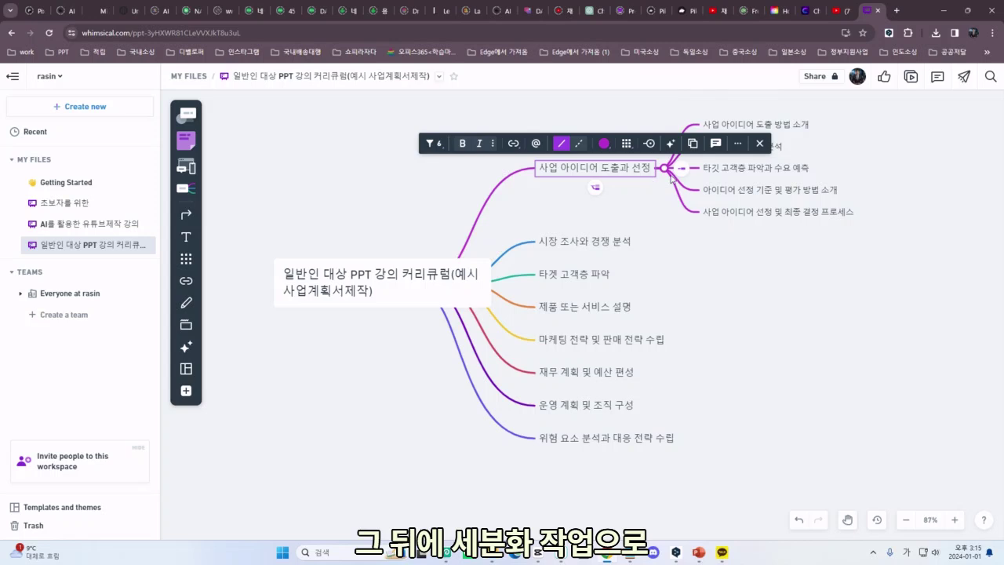
{"action": "left_click", "coordinate": [448, 191]}
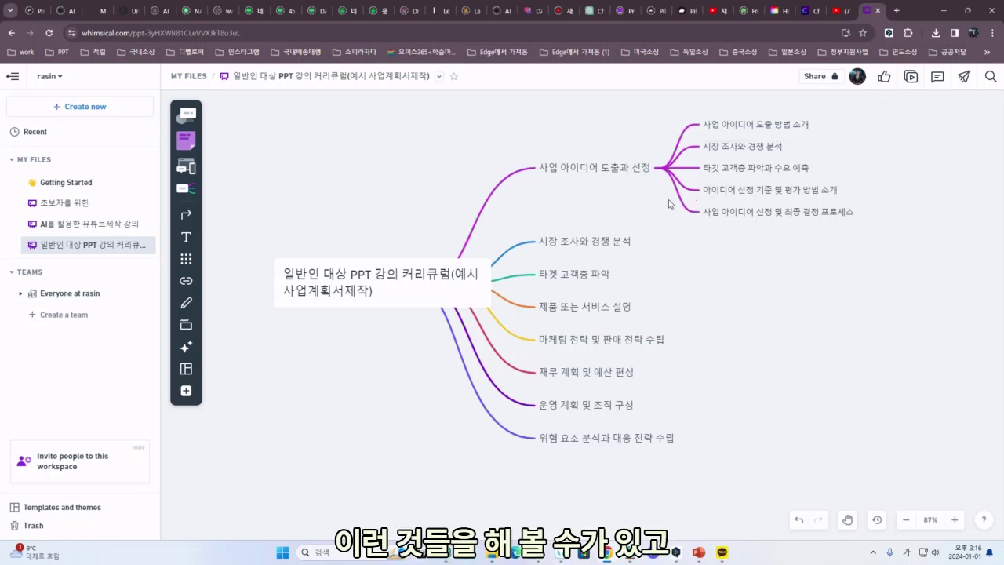
Expand the sub-branch "사업 아이디어 도출 방법 소개" with another level of AI-generated ideas
{"action": "left_click", "coordinate": [797, 128]}
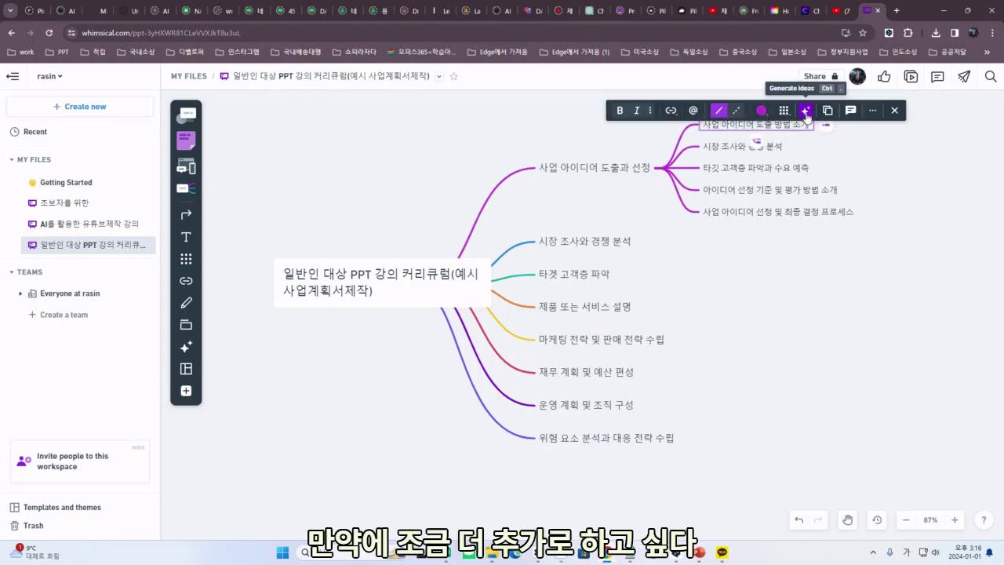
{"action": "left_click", "coordinate": [806, 116]}
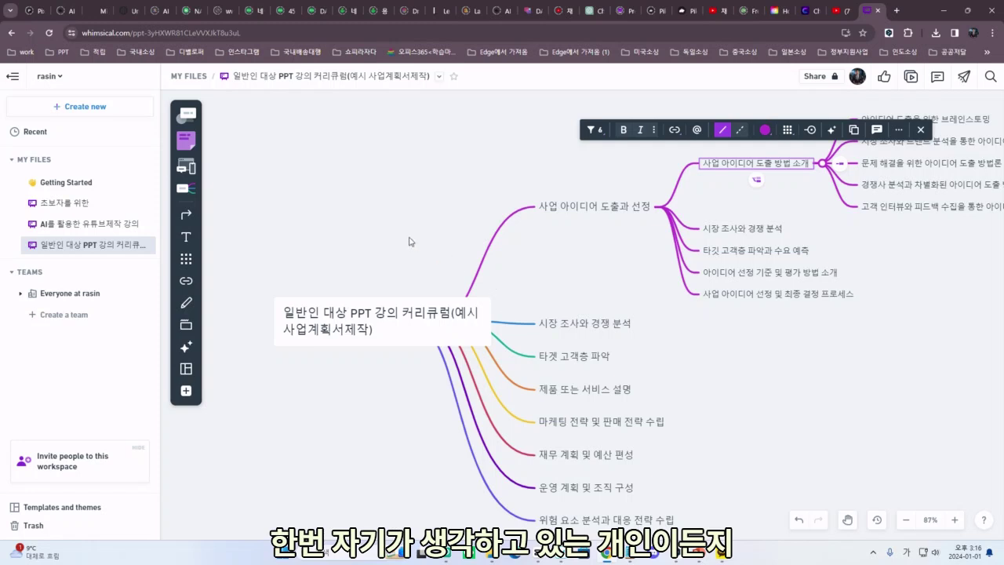
{"action": "scroll", "coordinate": [408, 244], "scroll_direction": "down", "scroll_amount": 2}
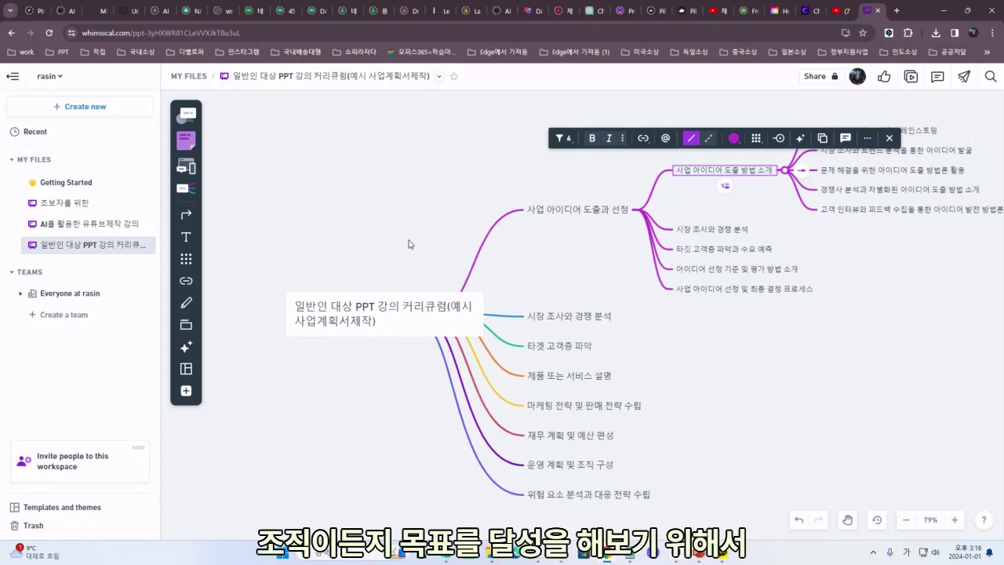